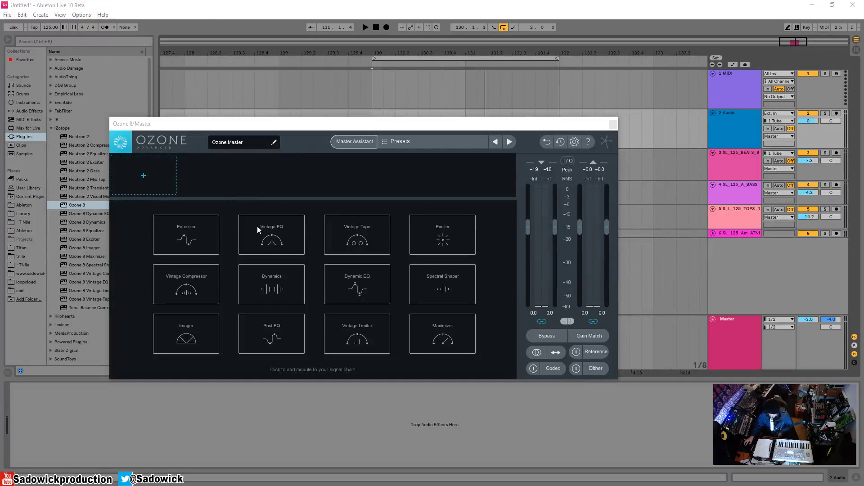
Add an Equalizer module, then a Post EQ module after it
{"action": "left_click", "coordinate": [185, 234]}
{"action": "left_click", "coordinate": [201, 169]}
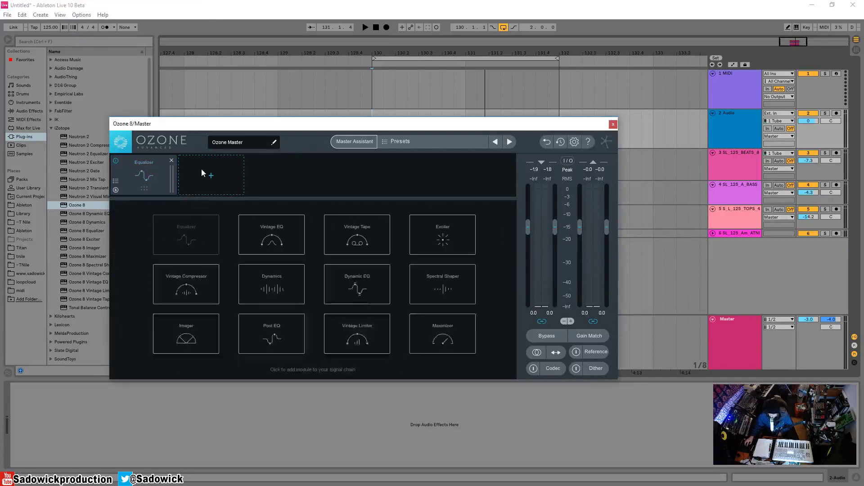
{"action": "left_click", "coordinate": [269, 333]}
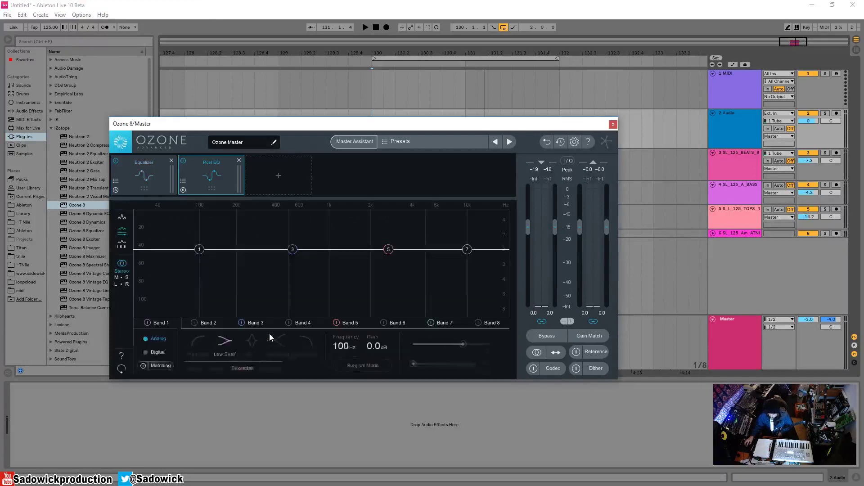
Switch between the Equalizer and Post EQ editors and reorder the two modules
{"action": "left_click", "coordinate": [132, 164]}
{"action": "left_click", "coordinate": [219, 169]}
{"action": "left_click", "coordinate": [150, 166]}
{"action": "left_click", "coordinate": [196, 167]}
{"action": "left_click", "coordinate": [152, 172]}
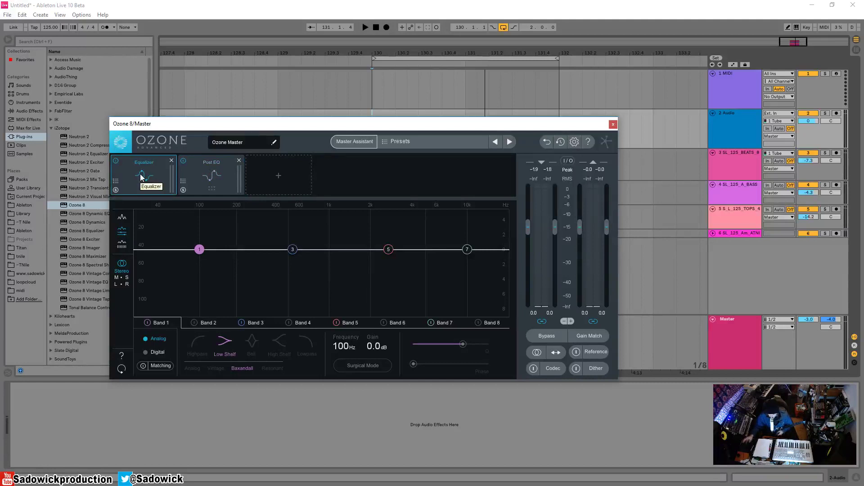
{"action": "mouse_move", "coordinate": [140, 178]}
{"action": "left_mouse_down"}
{"action": "mouse_move", "coordinate": [201, 178]}
{"action": "mouse_move", "coordinate": [130, 182]}
{"action": "left_mouse_up"}
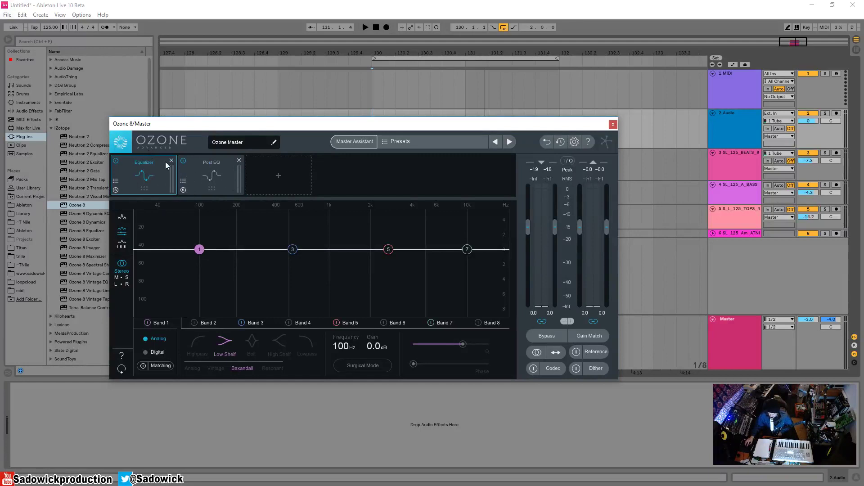
Remove the Post EQ module and return to the Equalizer editor
{"action": "left_click", "coordinate": [274, 183]}
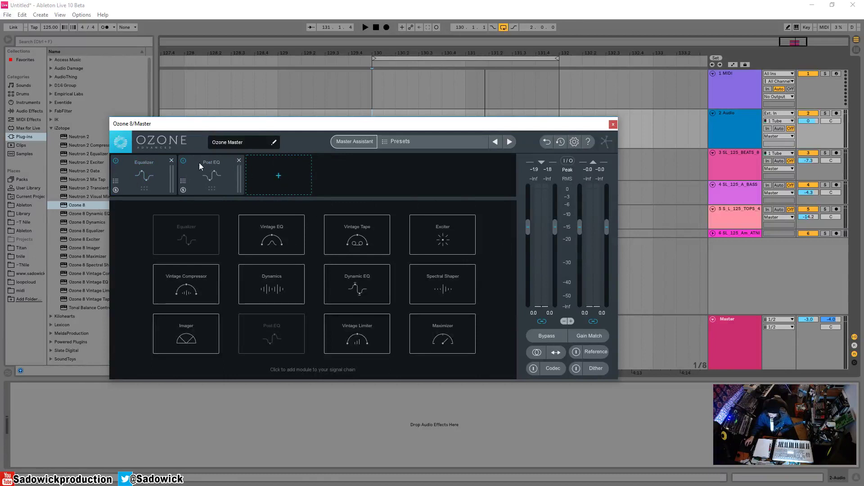
{"action": "left_click", "coordinate": [239, 160]}
{"action": "left_click", "coordinate": [132, 175]}
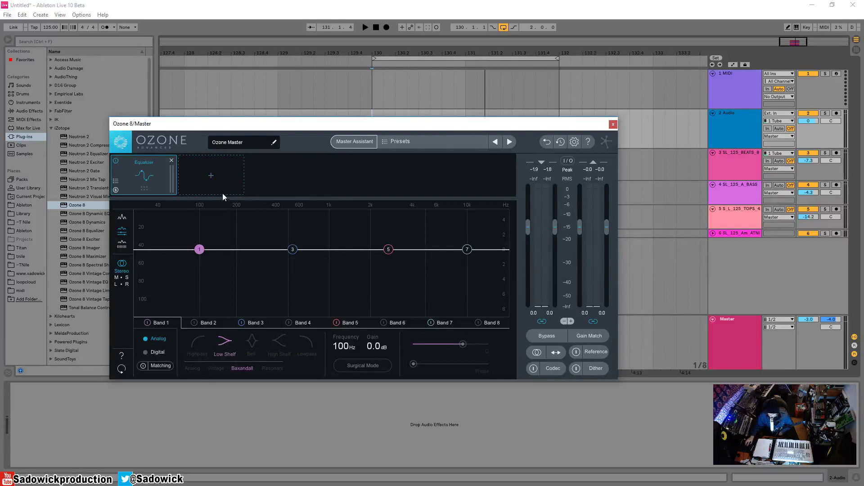
Add Vintage Tape and Dynamics modules, moving Dynamics ahead of Vintage Tape
{"action": "left_click", "coordinate": [214, 173]}
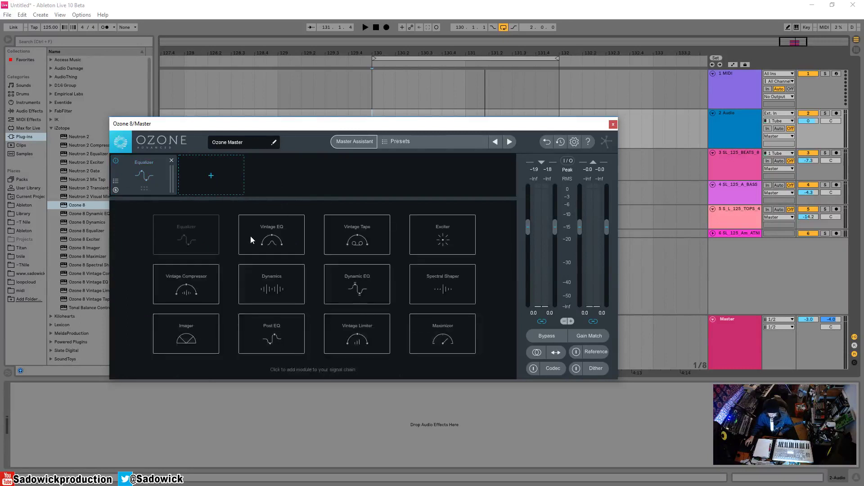
{"action": "left_click", "coordinate": [361, 236]}
{"action": "left_click", "coordinate": [273, 179]}
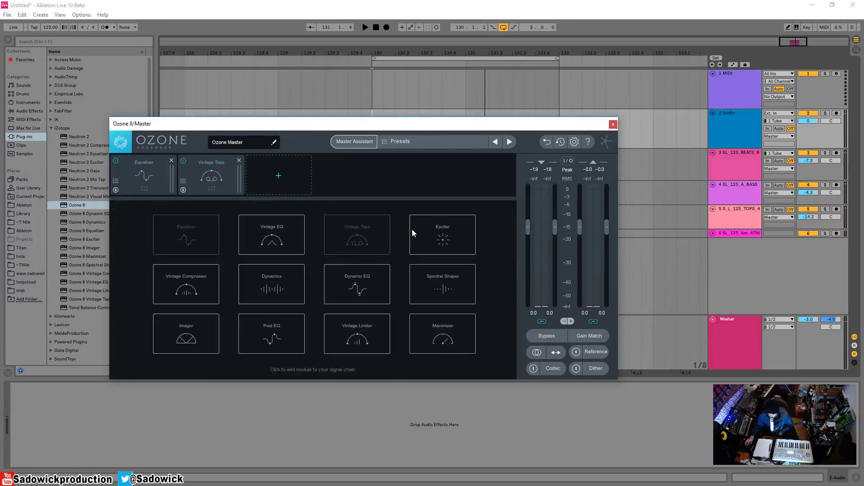
{"action": "left_click", "coordinate": [283, 288]}
{"action": "left_click_drag", "start_coordinate": [316, 174], "coordinate": [214, 175]}
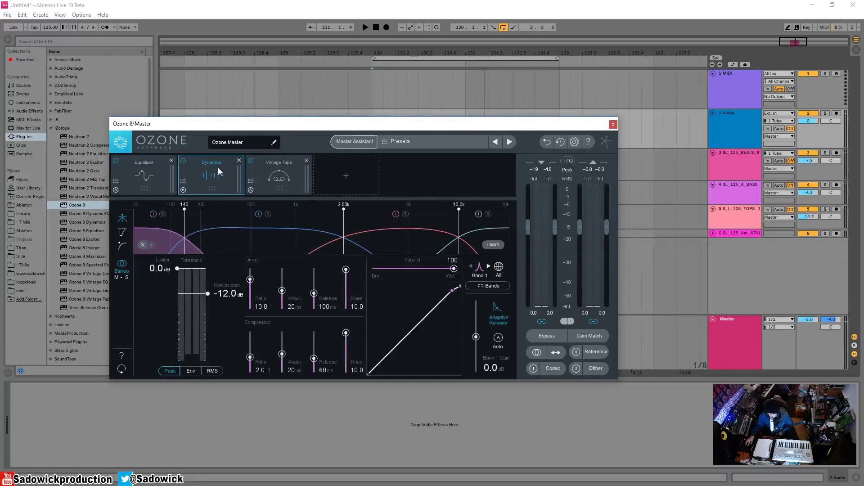
Add Imager, Post EQ and Maximizer modules to the chain
{"action": "left_click", "coordinate": [343, 174]}
{"action": "left_click", "coordinate": [180, 349]}
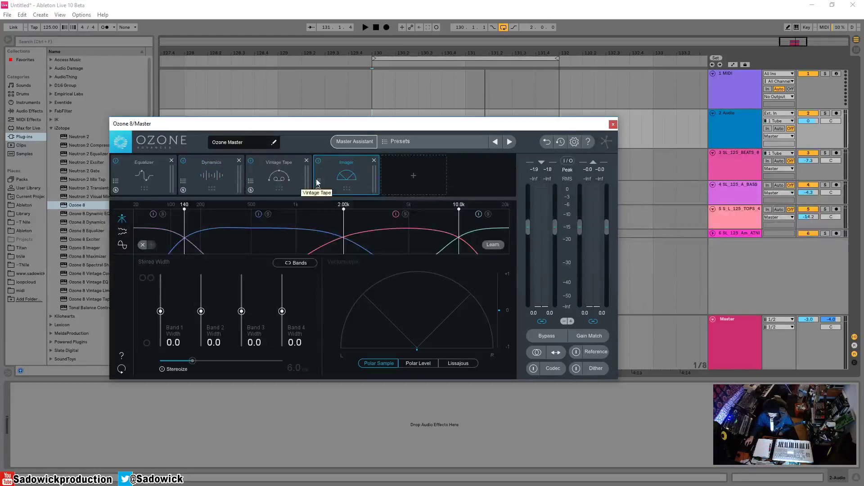
{"action": "left_click", "coordinate": [411, 176]}
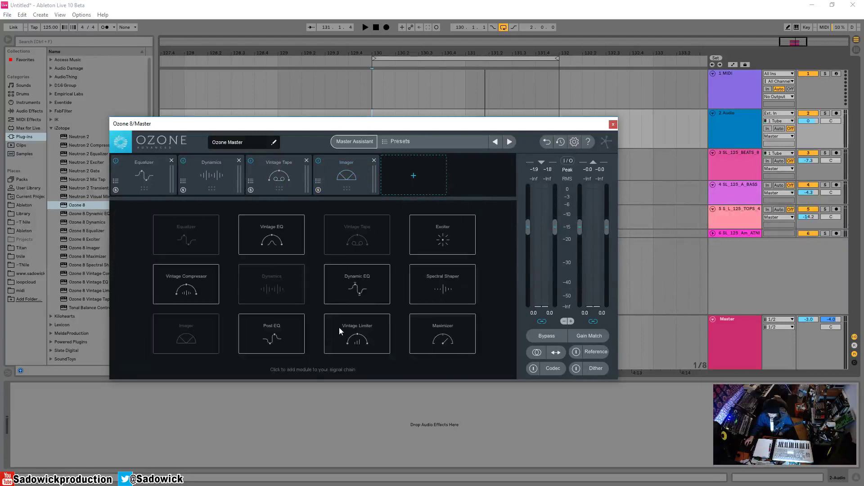
{"action": "left_click", "coordinate": [277, 336]}
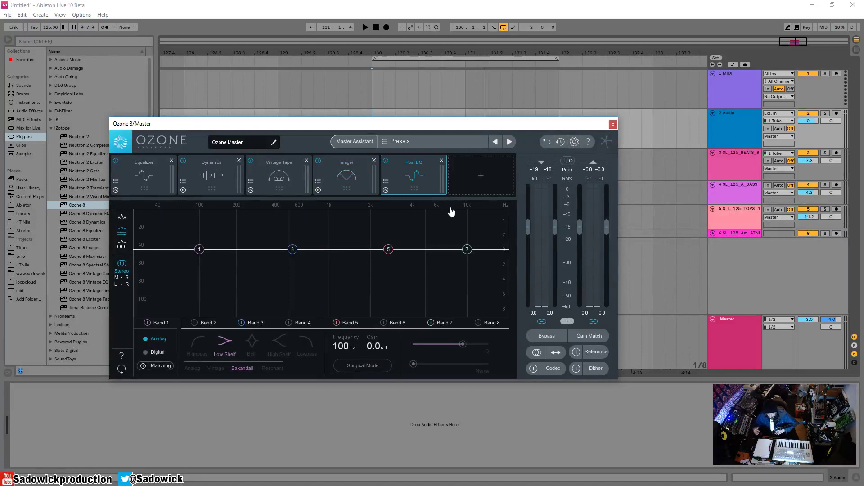
{"action": "left_click", "coordinate": [483, 160]}
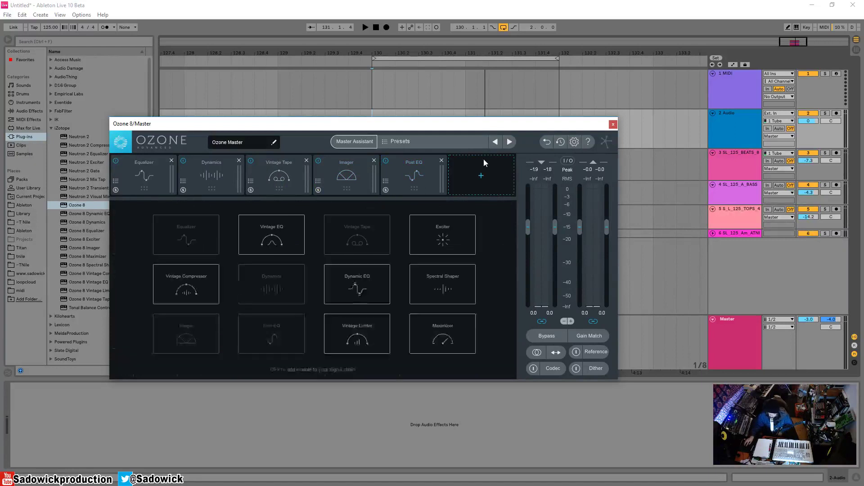
{"action": "left_click", "coordinate": [440, 332]}
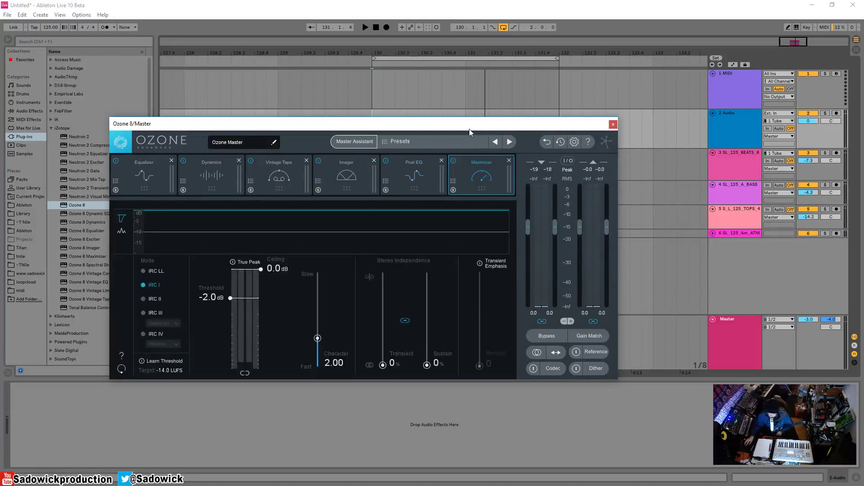
Remove the Maximizer, Post EQ, Imager, Vintage Tape and Dynamics modules again
{"action": "left_click", "coordinate": [509, 161]}
{"action": "left_click", "coordinate": [442, 160]}
{"action": "left_click", "coordinate": [374, 161]}
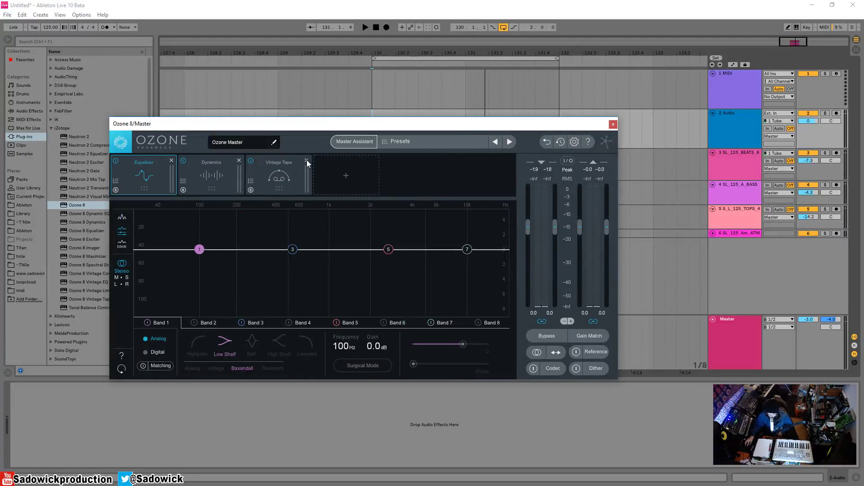
{"action": "left_click", "coordinate": [306, 160]}
{"action": "left_click", "coordinate": [239, 161]}
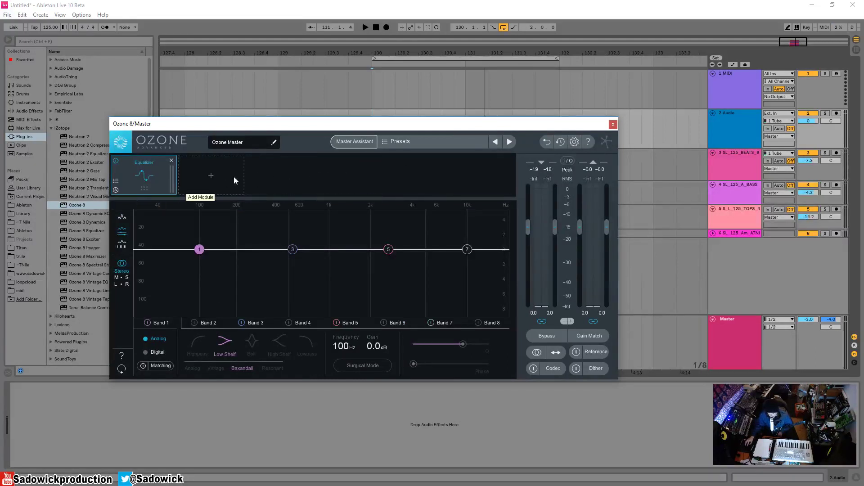
{"action": "left_click", "coordinate": [211, 175]}
Add a Post EQ, try band 1 in Digital mode at ~49% phase, then return to Analog
{"action": "left_click", "coordinate": [264, 310]}
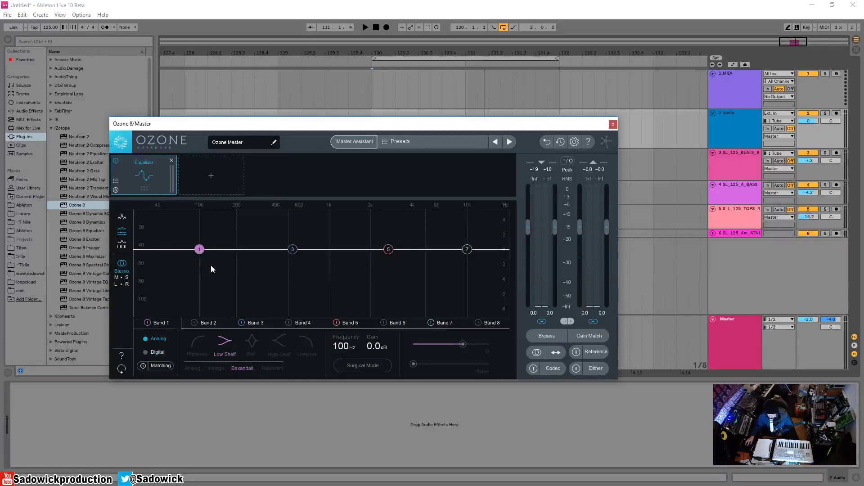
{"action": "left_click", "coordinate": [154, 353]}
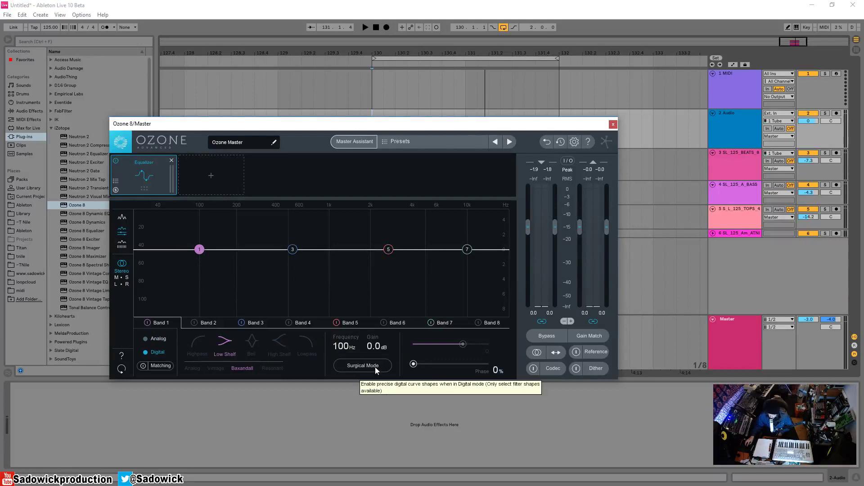
{"action": "mouse_move", "coordinate": [413, 363]}
{"action": "left_mouse_down"}
{"action": "mouse_move", "coordinate": [486, 365]}
{"action": "mouse_move", "coordinate": [412, 367]}
{"action": "left_mouse_up"}
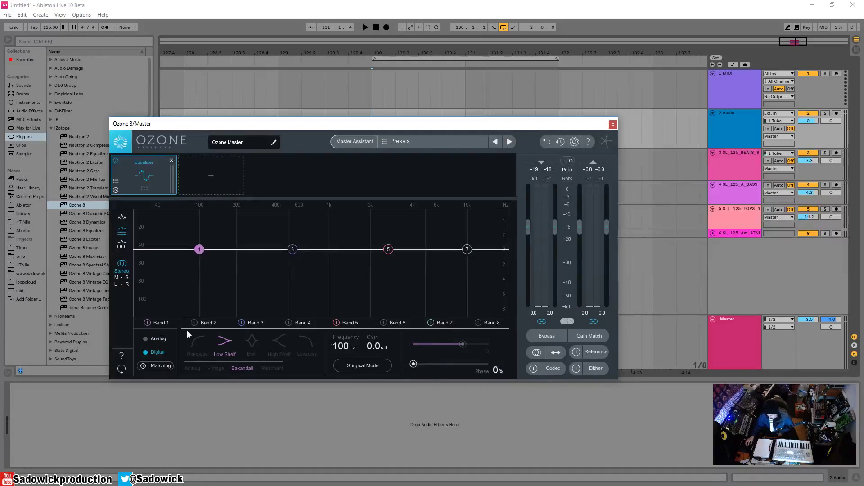
{"action": "left_click", "coordinate": [158, 339]}
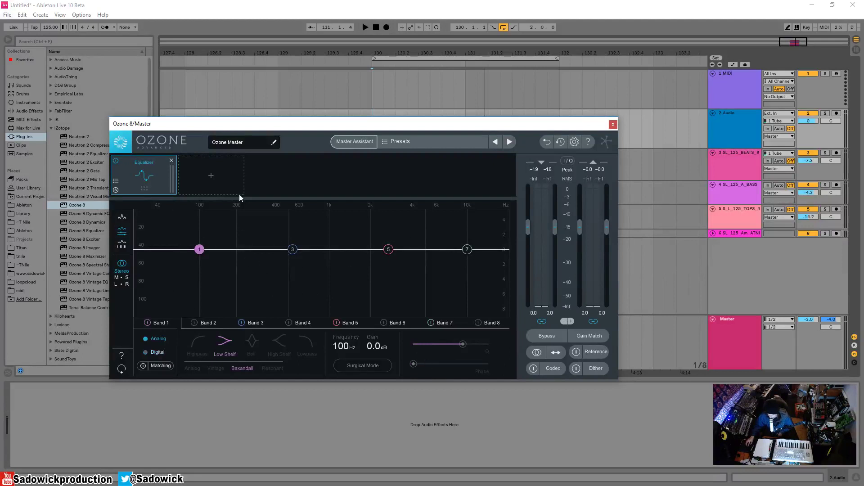
Audition playback in the large spectrum analyser view, then return to band settings
{"action": "left_click_drag", "start_coordinate": [357, 125], "coordinate": [358, 146]}
{"action": "key", "text": "space"}
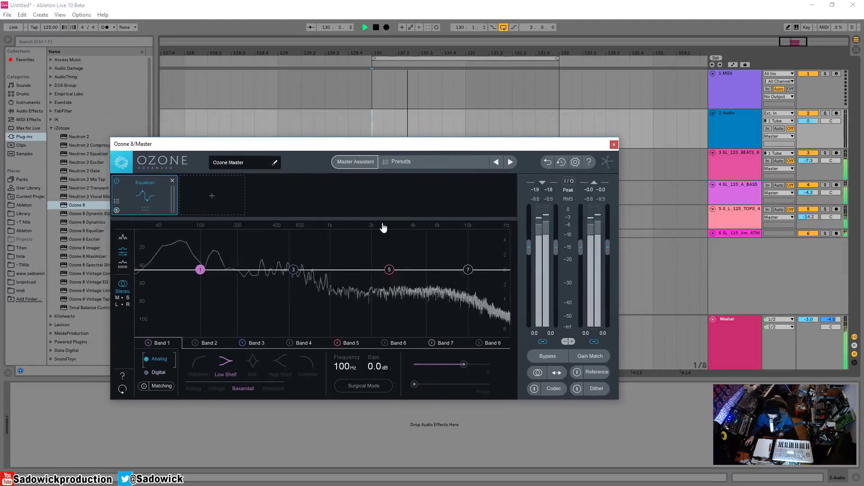
{"action": "key", "text": "space"}
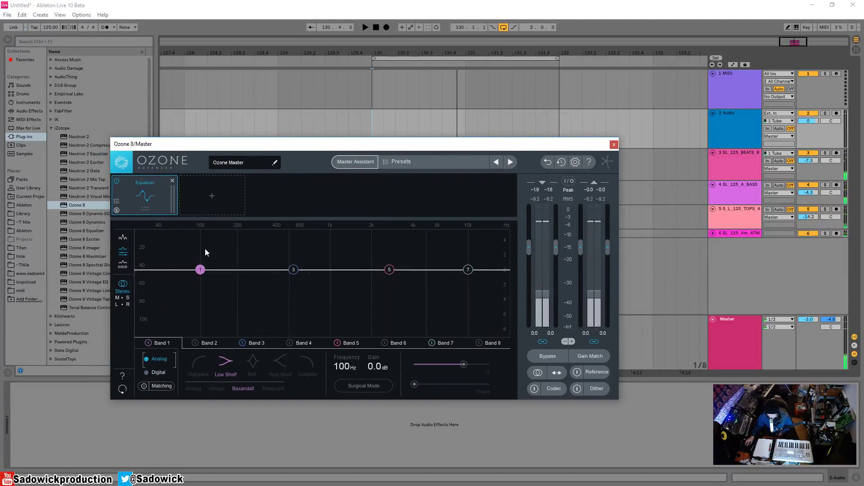
{"action": "left_click", "coordinate": [122, 237]}
{"action": "key", "text": "space"}
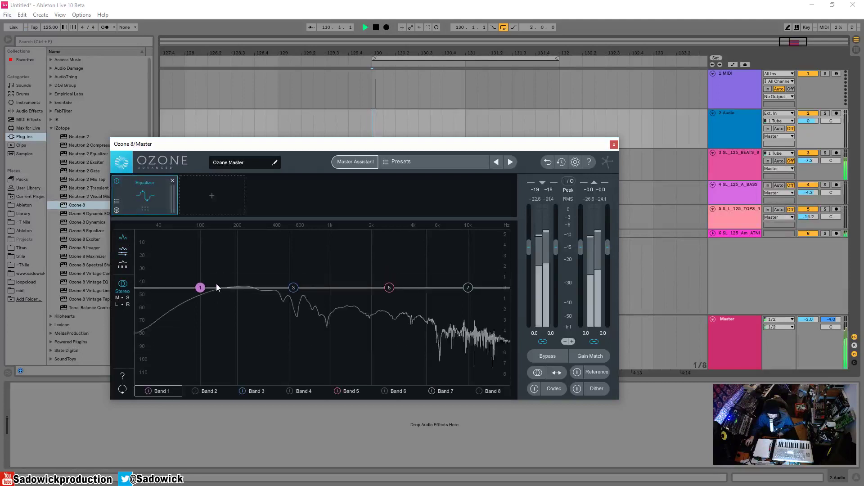
{"action": "key", "text": "space"}
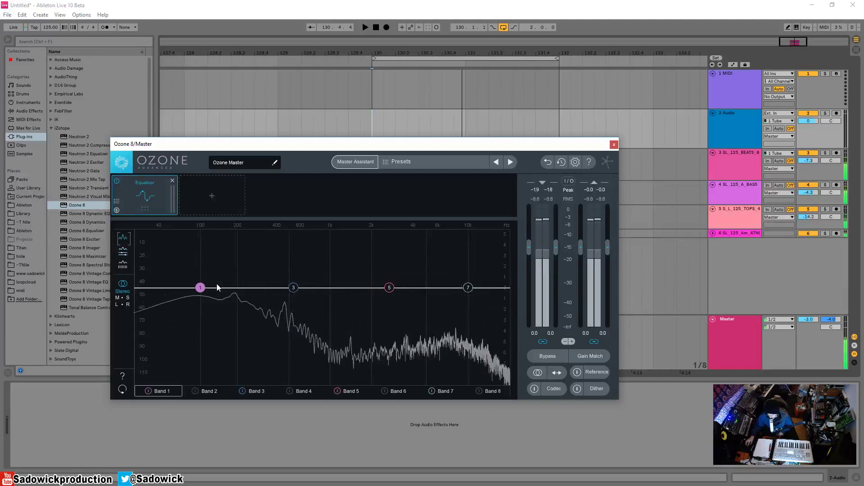
{"action": "left_click", "coordinate": [122, 252]}
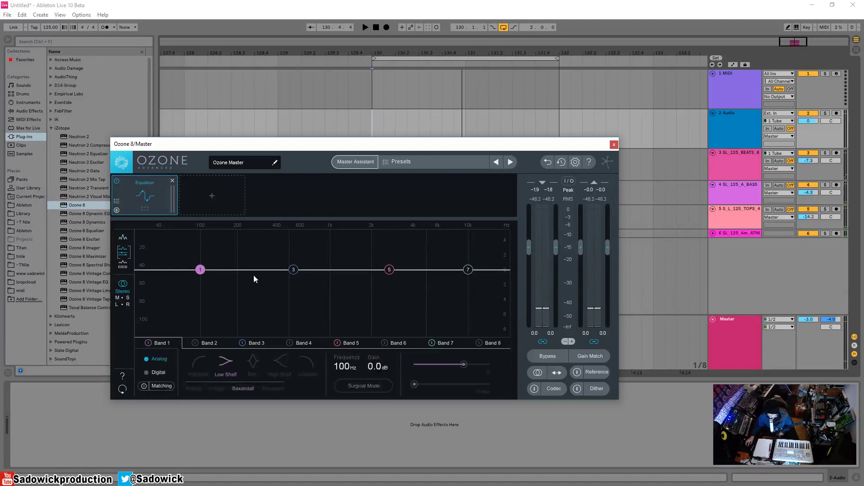
Switch off Bands 3, 5 and 7 and reset band 1 to 100 Hz, 0 dB
{"action": "left_click", "coordinate": [205, 343]}
{"action": "left_click", "coordinate": [253, 343]}
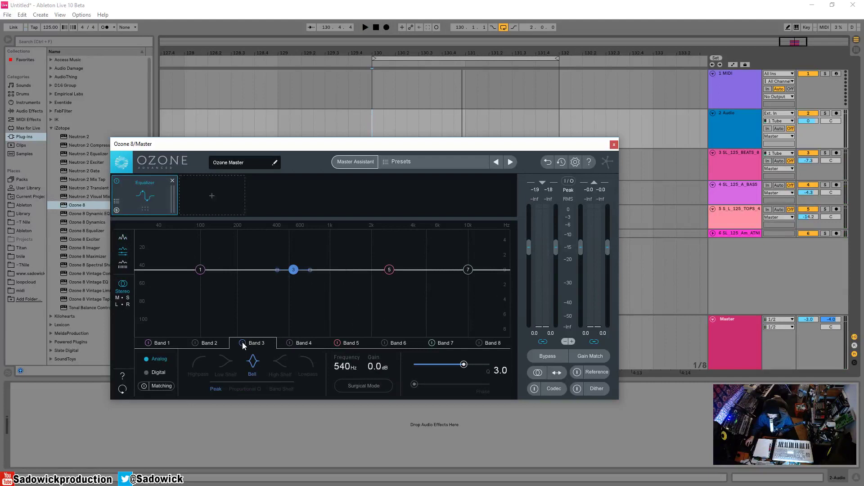
{"action": "left_click", "coordinate": [242, 343]}
{"action": "left_click", "coordinate": [337, 343]}
{"action": "left_click", "coordinate": [431, 343]}
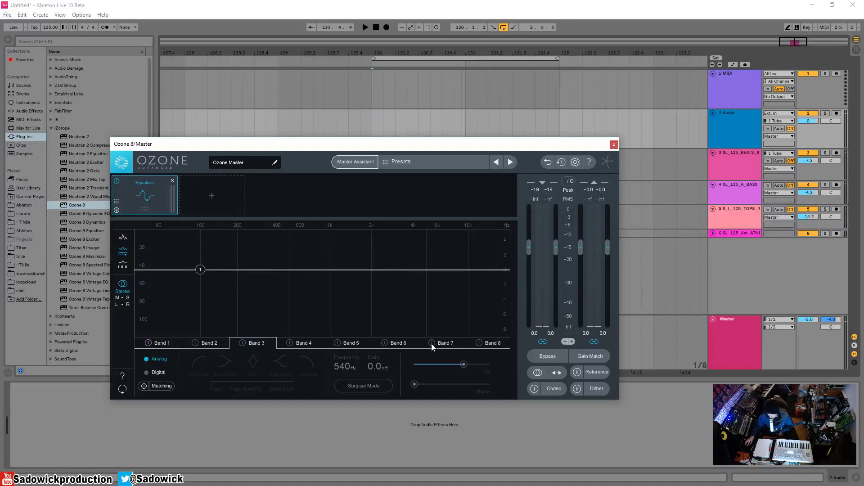
{"action": "left_click_drag", "start_coordinate": [202, 270], "coordinate": [246, 275]}
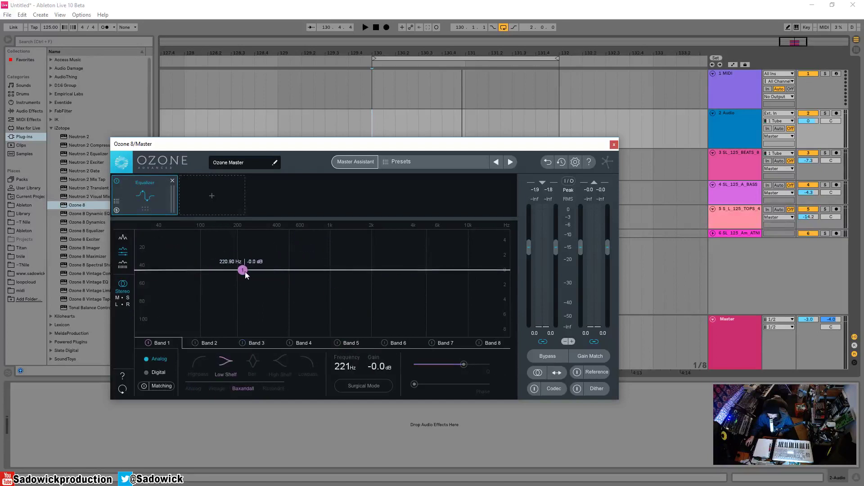
{"action": "double_click", "coordinate": [243, 271]}
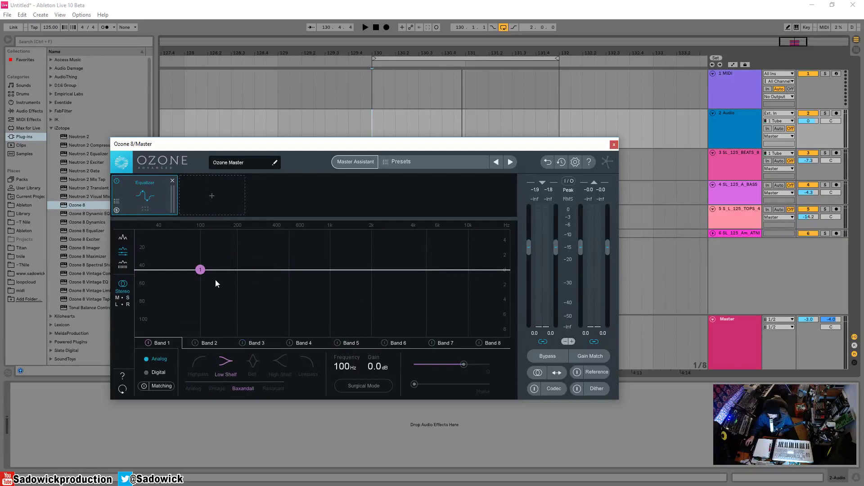
Show all bands' frequency, gain and Q, open Band 1's details and drag it to 99.8 Hz
{"action": "left_click", "coordinate": [123, 265]}
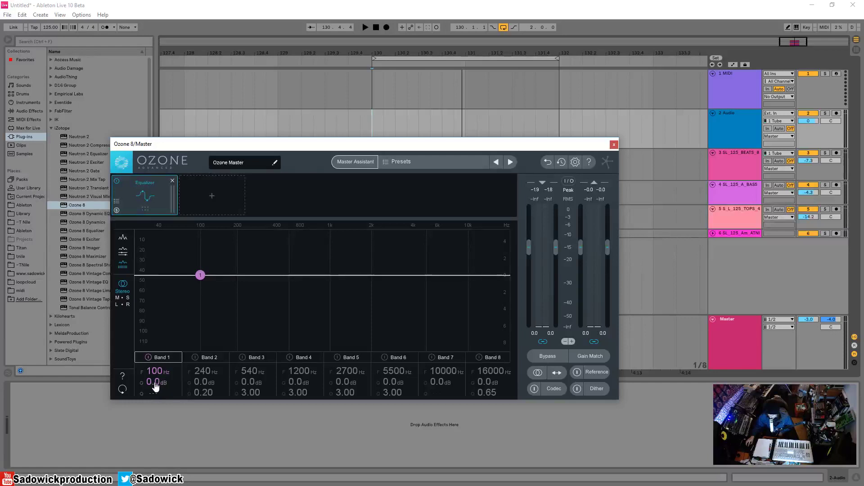
{"action": "scroll", "coordinate": [156, 371], "scroll_direction": "up", "scroll_amount": 3}
{"action": "scroll", "coordinate": [159, 374], "scroll_direction": "down", "scroll_amount": 3}
{"action": "scroll", "coordinate": [155, 384], "scroll_direction": "up", "scroll_amount": 5}
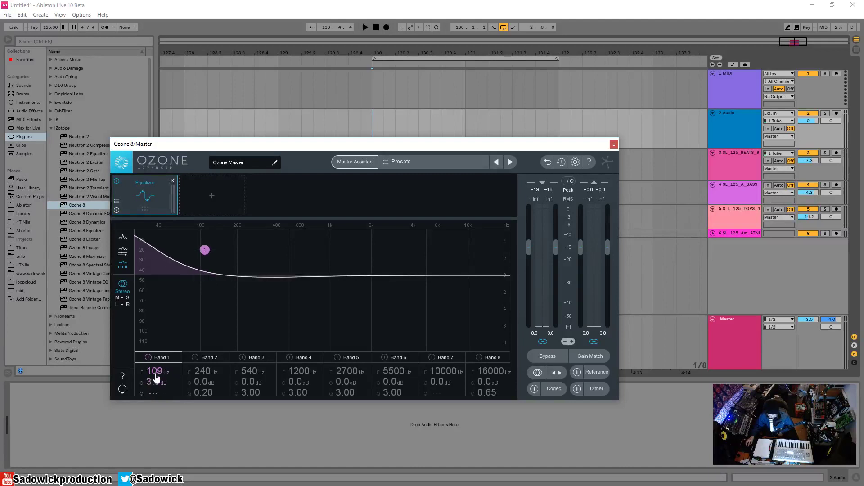
{"action": "scroll", "coordinate": [157, 390], "scroll_direction": "down", "scroll_amount": 5}
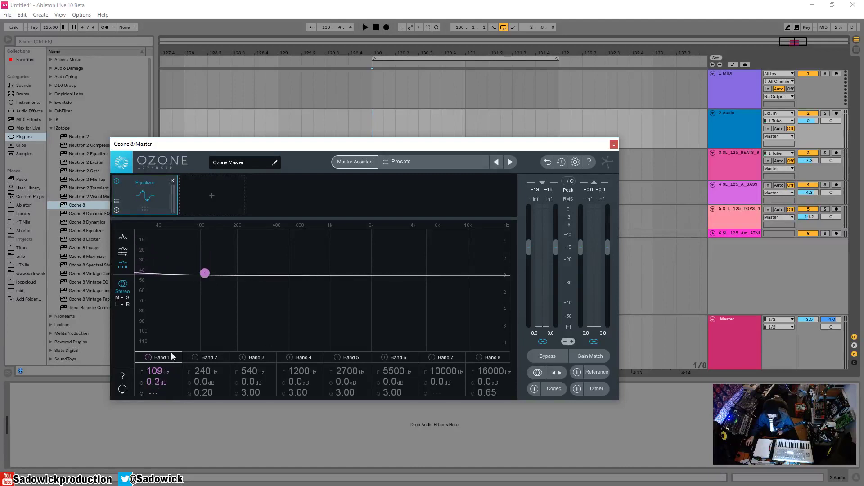
{"action": "left_click", "coordinate": [122, 254]}
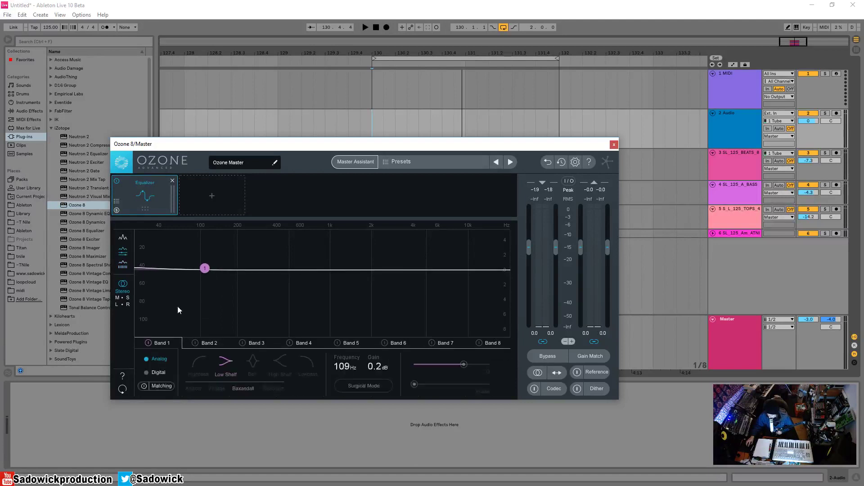
{"action": "left_click_drag", "start_coordinate": [204, 269], "coordinate": [201, 273]}
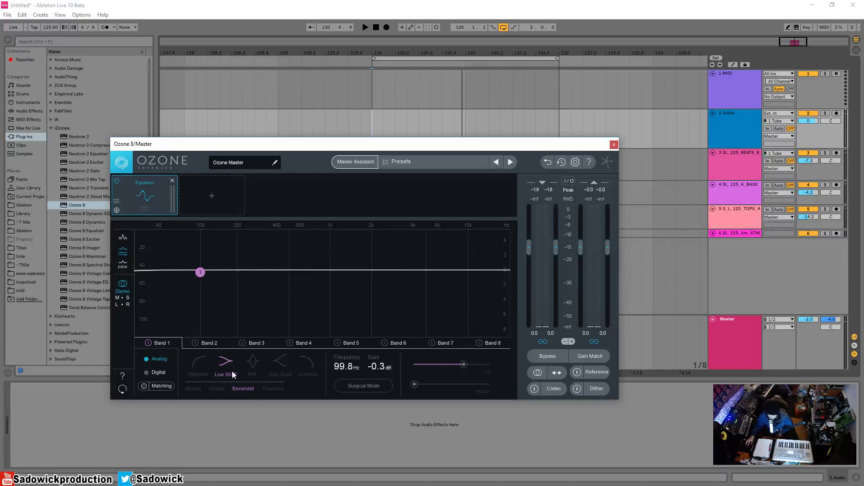
Turn Band 1 into a highpass filter and lower its cutoff
{"action": "left_click", "coordinate": [213, 367]}
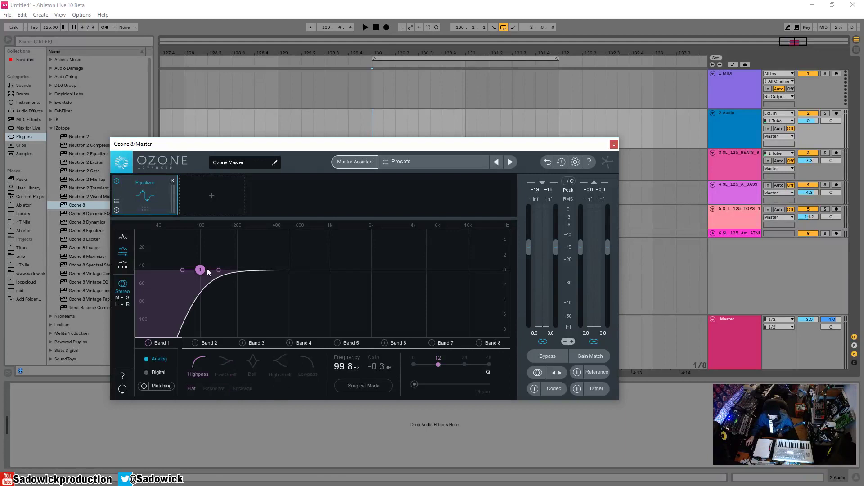
{"action": "left_click_drag", "start_coordinate": [200, 271], "coordinate": [180, 270]}
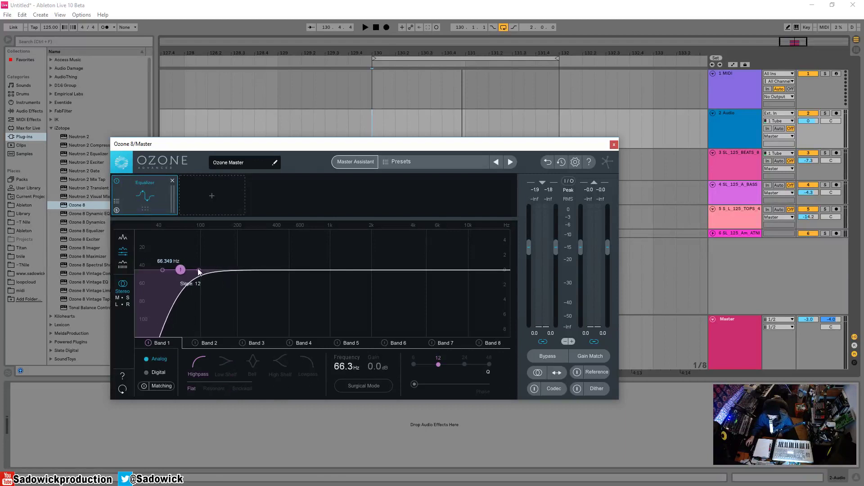
{"action": "scroll", "coordinate": [185, 270], "scroll_direction": "up", "scroll_amount": 1}
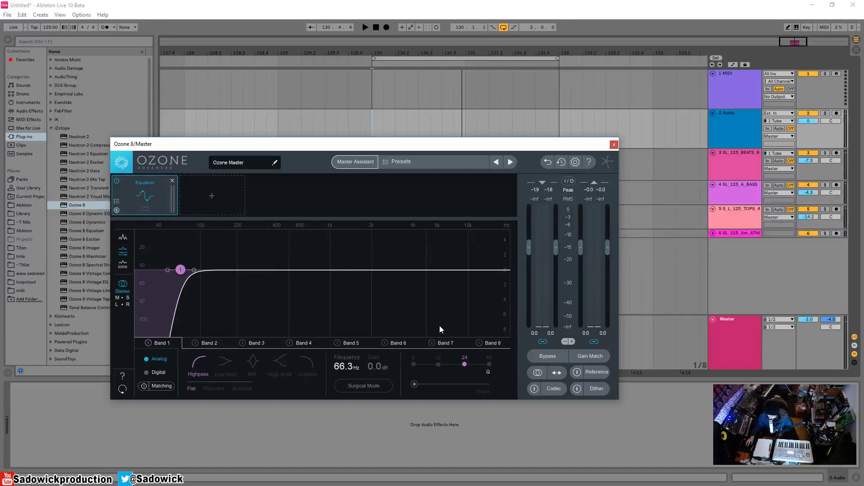
Compare the highpass slopes of 6, 12, 24 and 48 dB/oct
{"action": "left_click", "coordinate": [439, 364]}
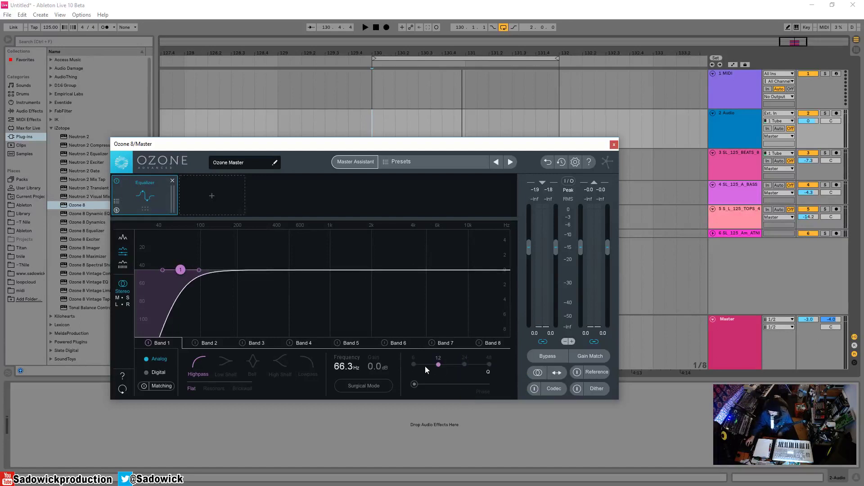
{"action": "left_click", "coordinate": [413, 364]}
{"action": "left_click", "coordinate": [438, 364]}
{"action": "left_click", "coordinate": [465, 364]}
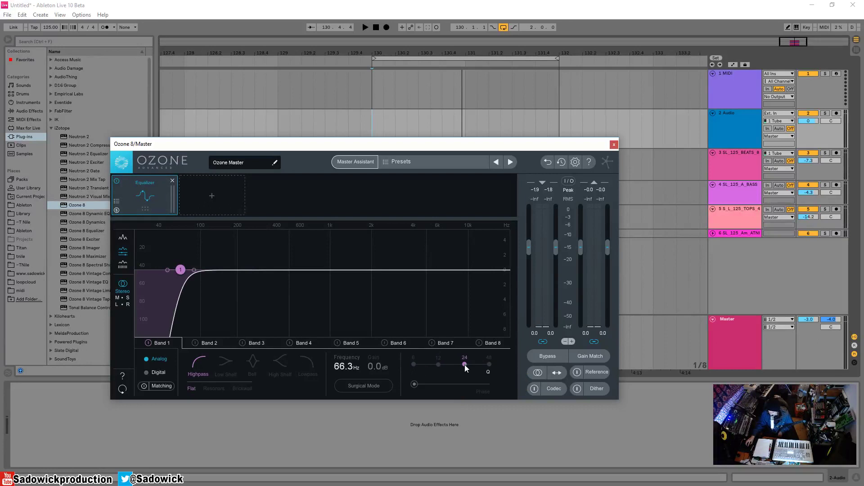
{"action": "left_click", "coordinate": [490, 365]}
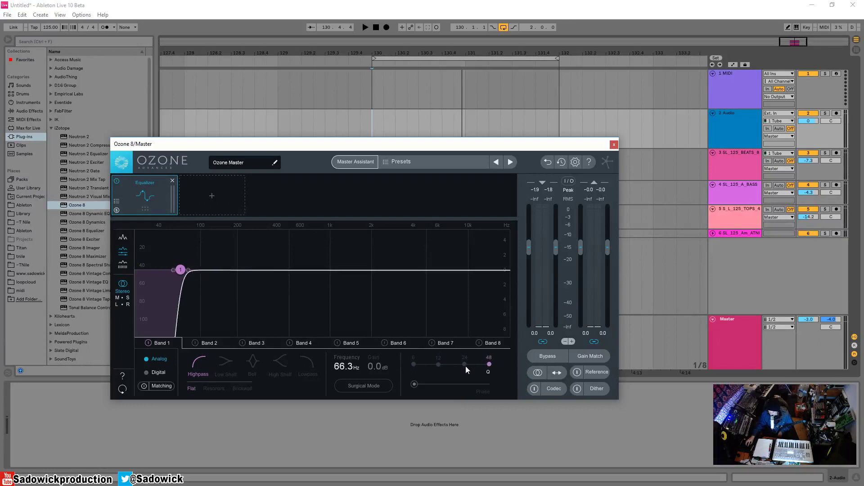
{"action": "left_click", "coordinate": [465, 365]}
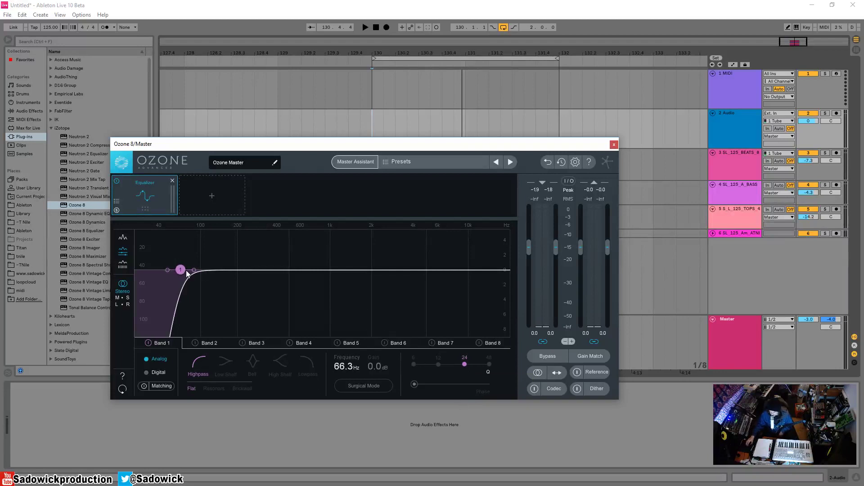
Pull the highpass cutoff down toward about 55 Hz and start playback to hear it
{"action": "scroll", "coordinate": [182, 272], "scroll_direction": "down", "scroll_amount": 2}
{"action": "scroll", "coordinate": [185, 273], "scroll_direction": "up", "scroll_amount": 3}
{"action": "scroll", "coordinate": [184, 273], "scroll_direction": "down", "scroll_amount": 2}
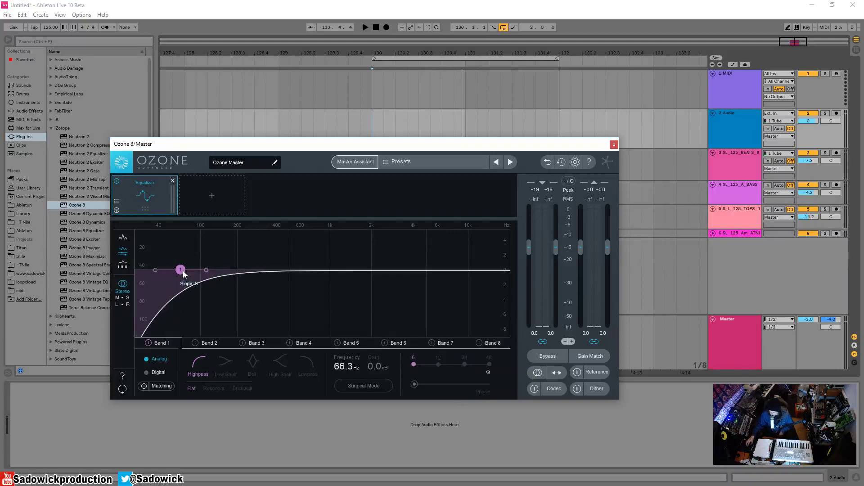
{"action": "scroll", "coordinate": [185, 273], "scroll_direction": "up", "scroll_amount": 2}
{"action": "scroll", "coordinate": [189, 273], "scroll_direction": "down", "scroll_amount": 2}
{"action": "scroll", "coordinate": [193, 274], "scroll_direction": "up", "scroll_amount": 2}
{"action": "scroll", "coordinate": [198, 275], "scroll_direction": "down", "scroll_amount": 2}
{"action": "scroll", "coordinate": [194, 277], "scroll_direction": "up", "scroll_amount": 2}
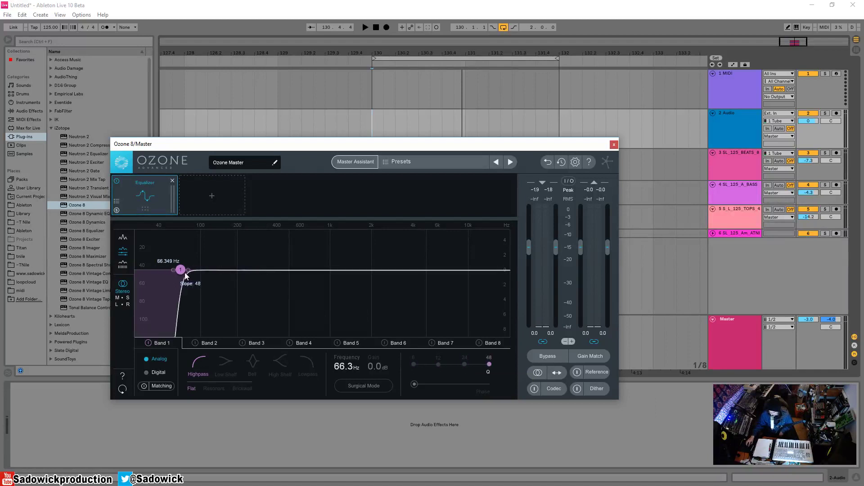
{"action": "scroll", "coordinate": [188, 276], "scroll_direction": "down", "scroll_amount": 2}
{"action": "scroll", "coordinate": [187, 276], "scroll_direction": "up", "scroll_amount": 2}
{"action": "mouse_move", "coordinate": [181, 270]}
{"action": "left_mouse_down"}
{"action": "mouse_move", "coordinate": [147, 271]}
{"action": "mouse_move", "coordinate": [246, 261]}
{"action": "mouse_move", "coordinate": [171, 261]}
{"action": "mouse_move", "coordinate": [192, 275]}
{"action": "left_mouse_up"}
{"action": "key", "text": "space"}
{"action": "key", "text": "space"}
{"action": "key", "text": "space"}
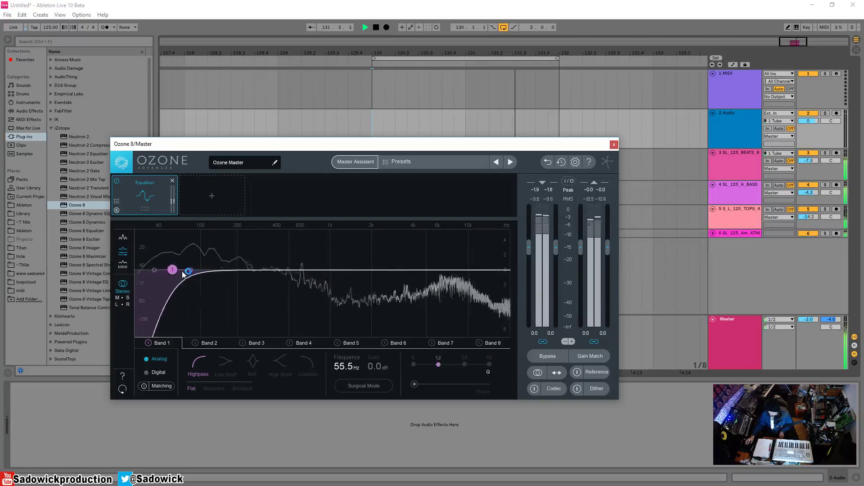
Make the Band 1 highpass Resonant with Q 0.8 and its cutoff at 54.4 Hz
{"action": "key", "text": "space"}
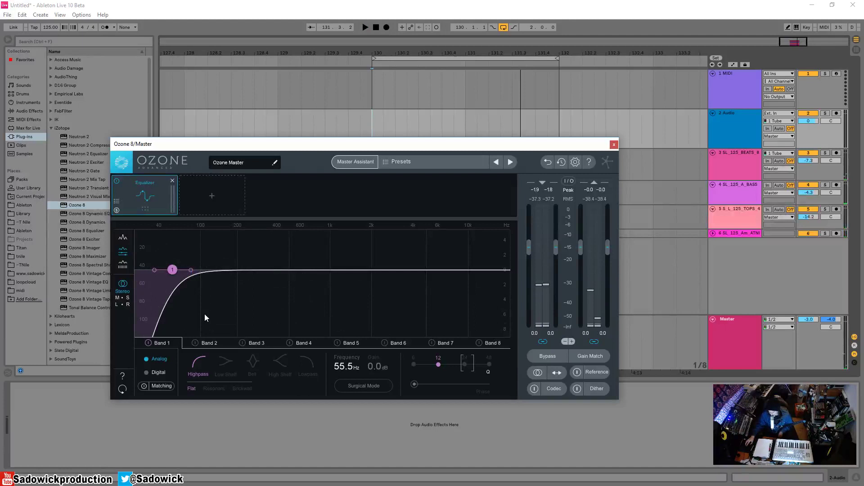
{"action": "left_click", "coordinate": [207, 388]}
{"action": "mouse_move", "coordinate": [193, 275]}
{"action": "left_mouse_down"}
{"action": "mouse_move", "coordinate": [176, 273]}
{"action": "mouse_move", "coordinate": [199, 272]}
{"action": "mouse_move", "coordinate": [194, 276]}
{"action": "left_mouse_up"}
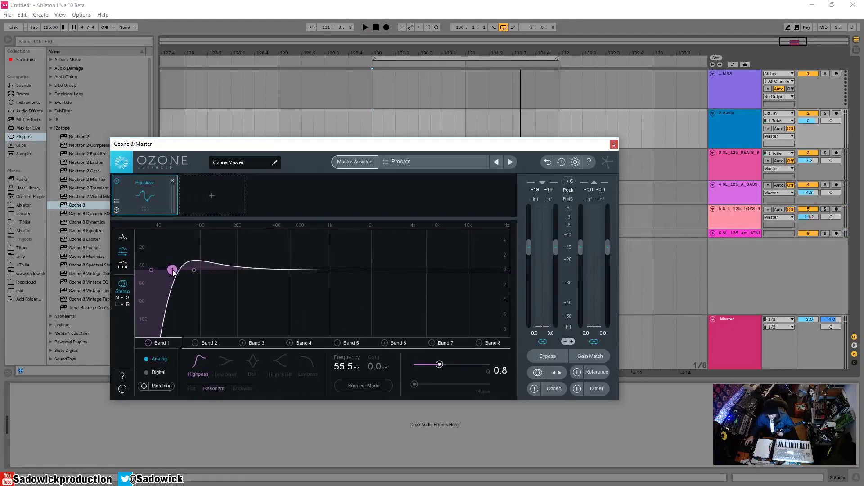
{"action": "left_click_drag", "start_coordinate": [173, 273], "coordinate": [173, 274]}
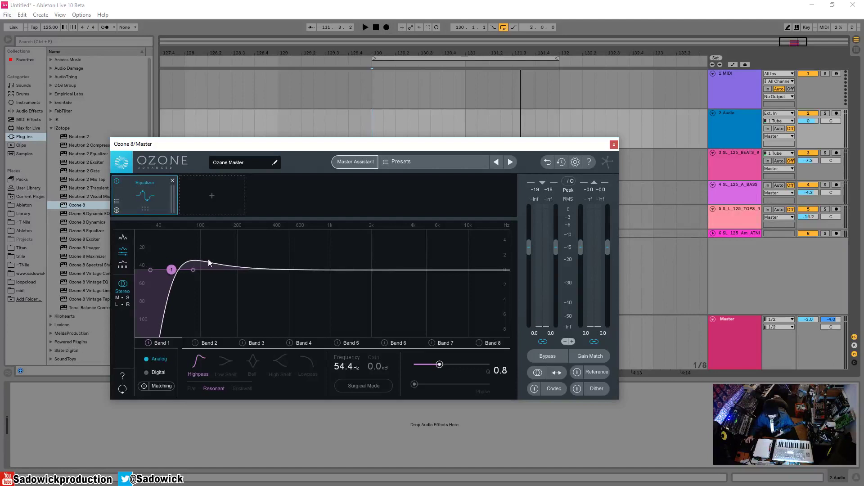
Switch Band 1 to a Brickwall highpass and sweep its cutoff during playback, ending at 30.6 Hz
{"action": "left_click", "coordinate": [242, 390]}
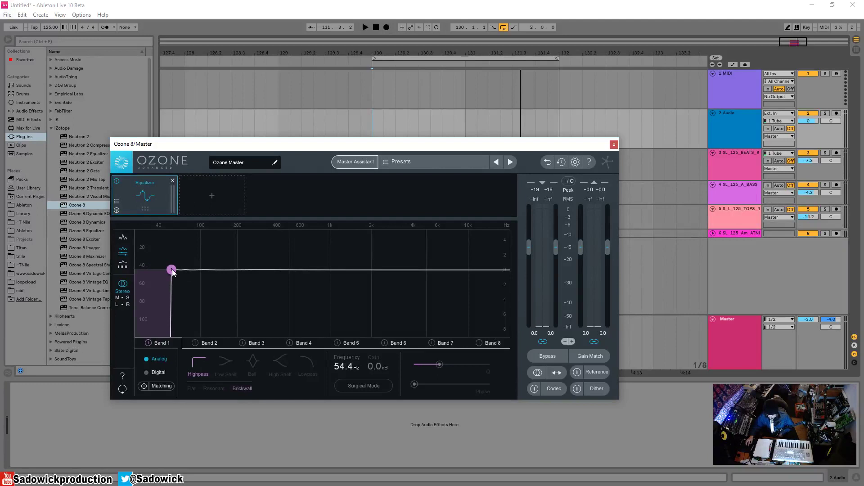
{"action": "mouse_move", "coordinate": [173, 273]}
{"action": "left_mouse_down"}
{"action": "mouse_move", "coordinate": [180, 273]}
{"action": "mouse_move", "coordinate": [166, 275]}
{"action": "left_mouse_up"}
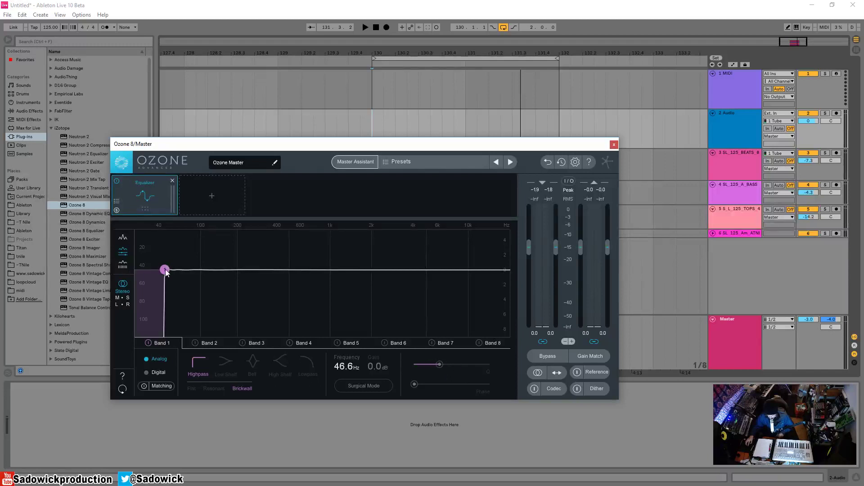
{"action": "mouse_move", "coordinate": [165, 270]}
{"action": "left_mouse_down"}
{"action": "mouse_move", "coordinate": [156, 273]}
{"action": "mouse_move", "coordinate": [245, 282]}
{"action": "left_mouse_up"}
{"action": "key", "text": "space"}
{"action": "key", "text": "space"}
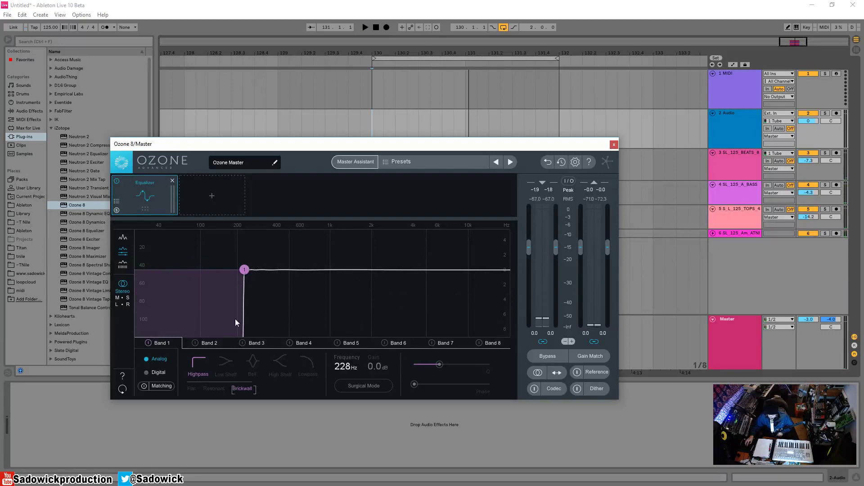
{"action": "left_click_drag", "start_coordinate": [247, 272], "coordinate": [147, 276]}
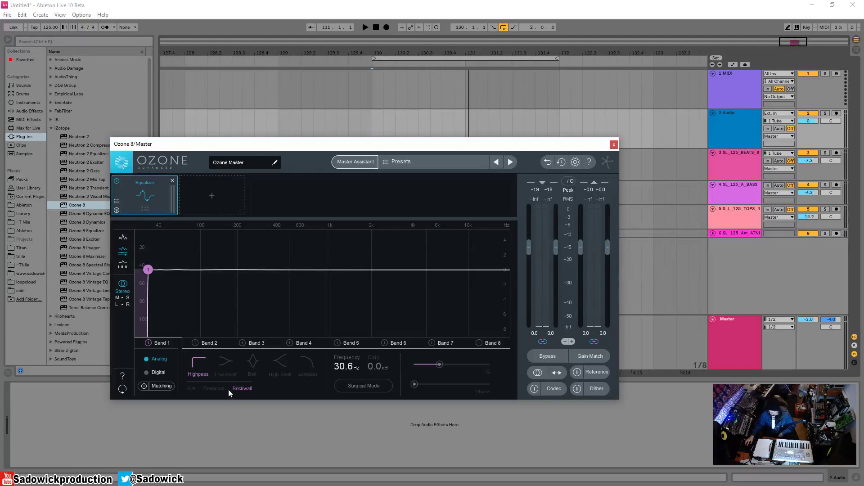
Set Band 1 back to a Flat highpass at 57.8 Hz, comparing against Bypass during playback
{"action": "left_click", "coordinate": [192, 388]}
{"action": "left_click_drag", "start_coordinate": [148, 269], "coordinate": [180, 271]}
{"action": "key", "text": "space"}
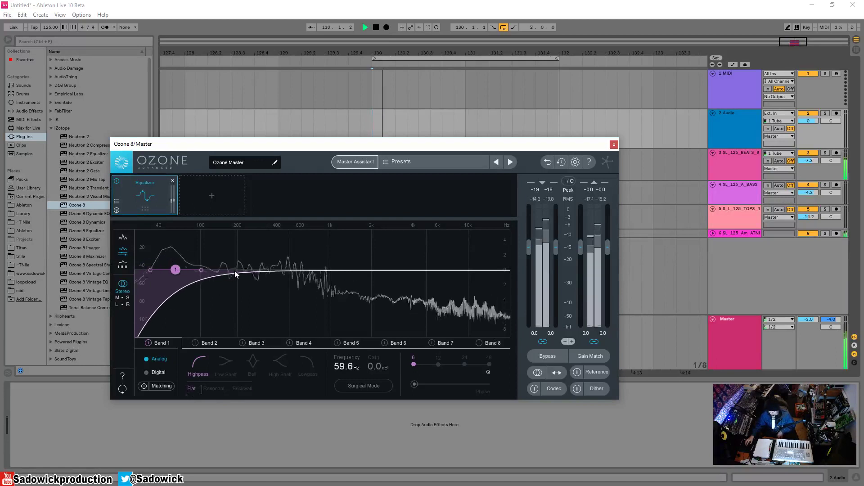
{"action": "key", "text": "space"}
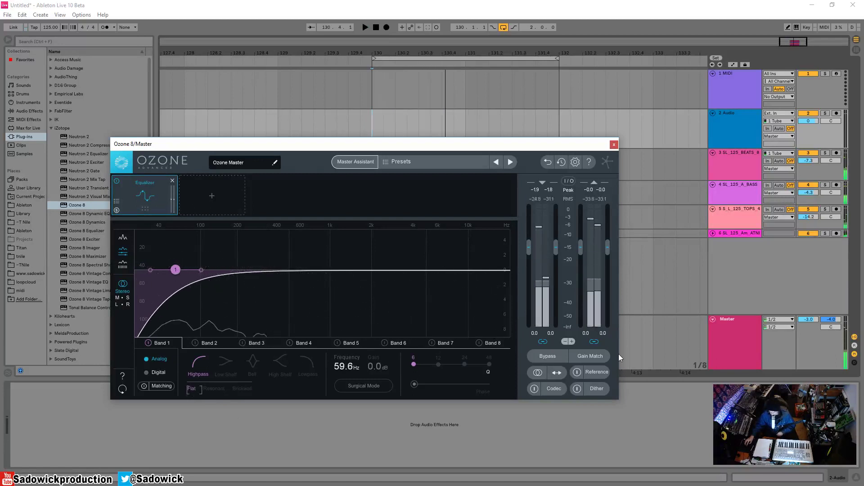
{"action": "key", "text": "space"}
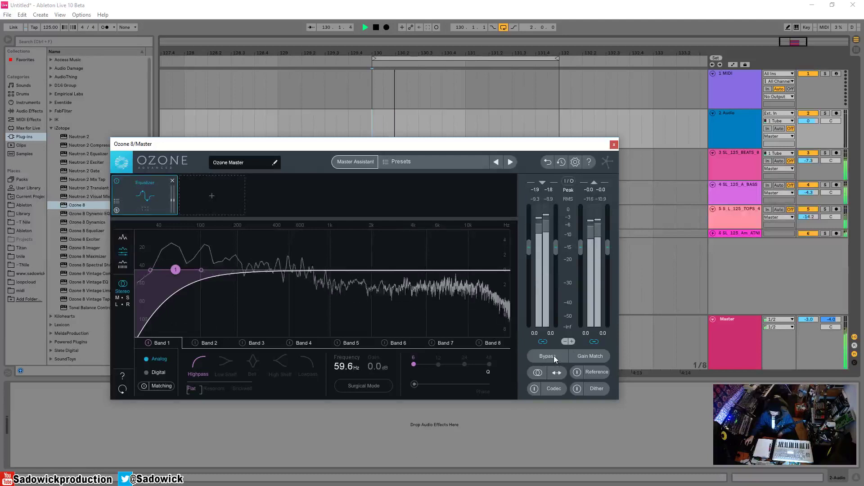
{"action": "left_click", "coordinate": [553, 356]}
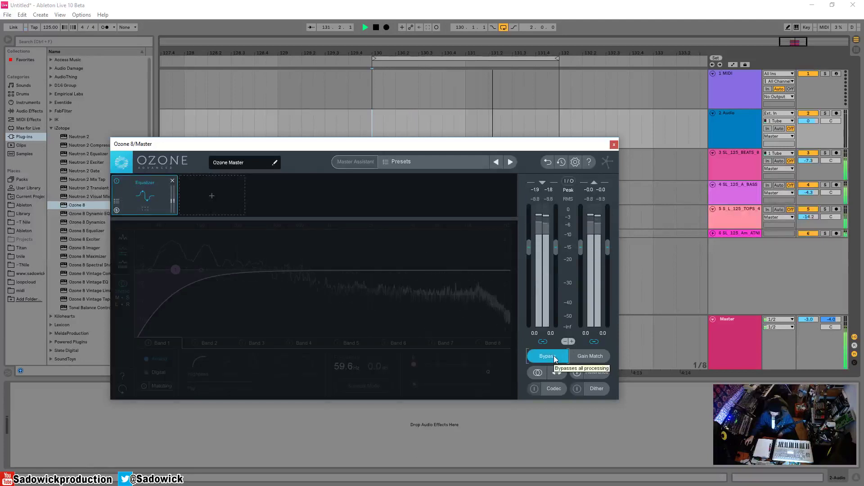
{"action": "left_click", "coordinate": [553, 355]}
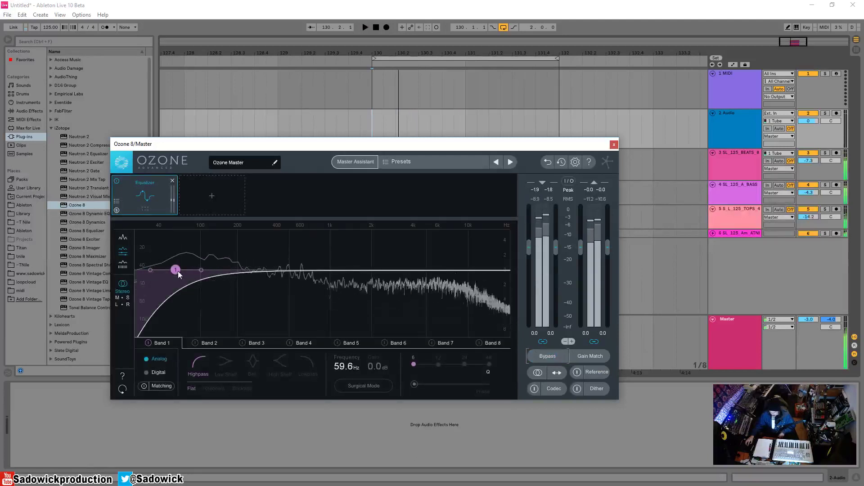
{"action": "left_click_drag", "start_coordinate": [177, 271], "coordinate": [175, 271]}
{"action": "key", "text": "space"}
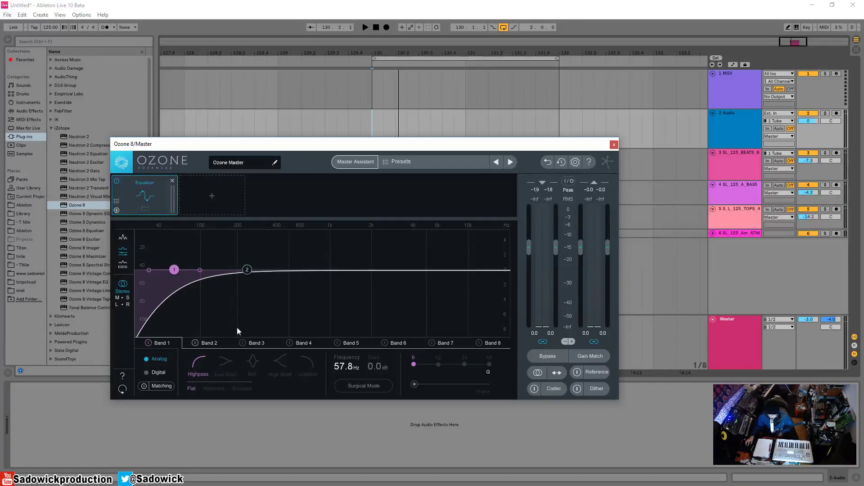
Switch Band 1 to Digital mode, try Brickwall, then return to the Flat highpass slope
{"action": "left_click", "coordinate": [147, 373]}
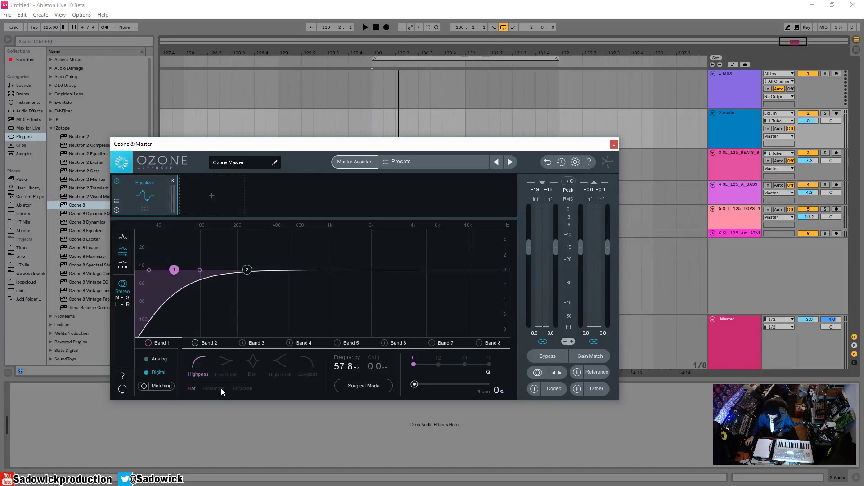
{"action": "left_click", "coordinate": [241, 388]}
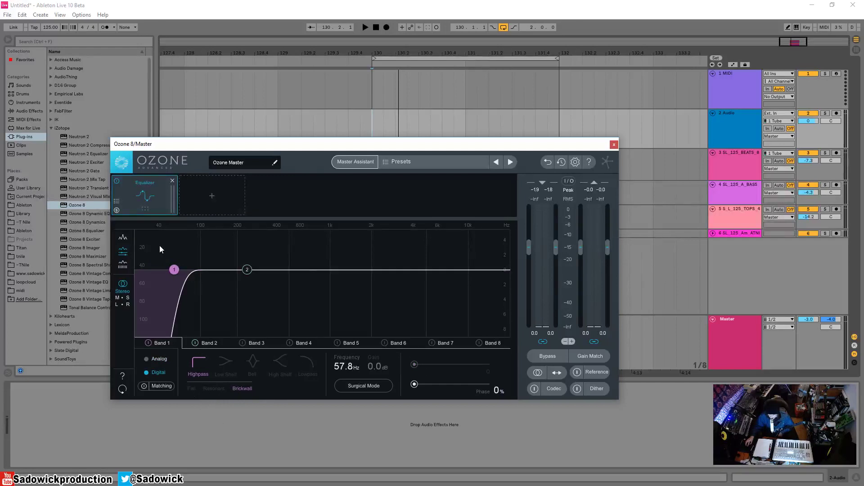
{"action": "left_click", "coordinate": [193, 388]}
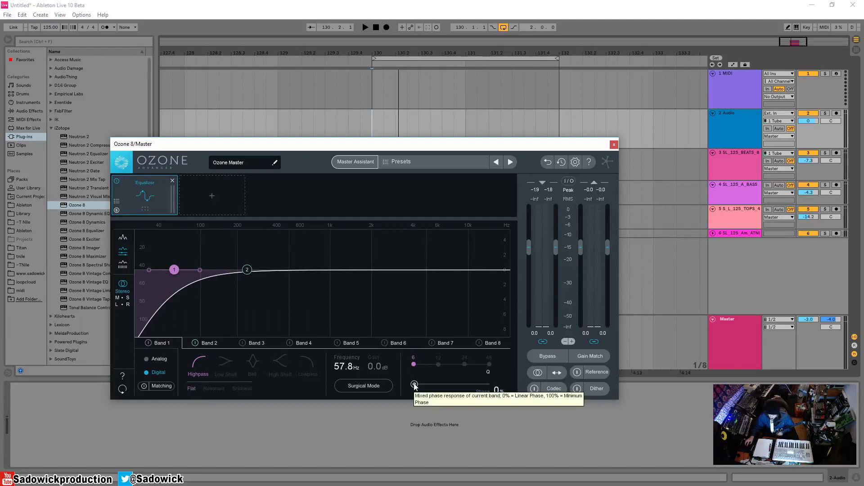
Sweep the band's phase to full minimum phase and back to 0%, then raise the Ozone window
{"action": "left_click_drag", "start_coordinate": [413, 385], "coordinate": [490, 387]}
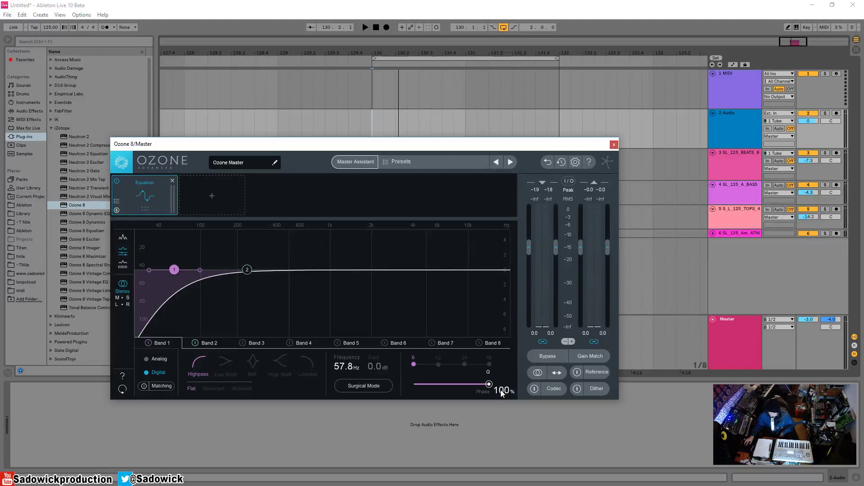
{"action": "left_click_drag", "start_coordinate": [488, 387], "coordinate": [347, 390]}
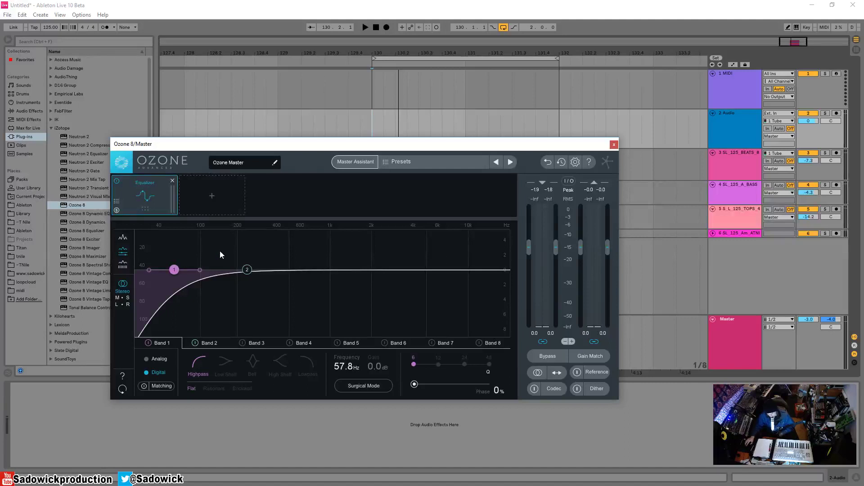
{"action": "left_click_drag", "start_coordinate": [350, 145], "coordinate": [349, 132]}
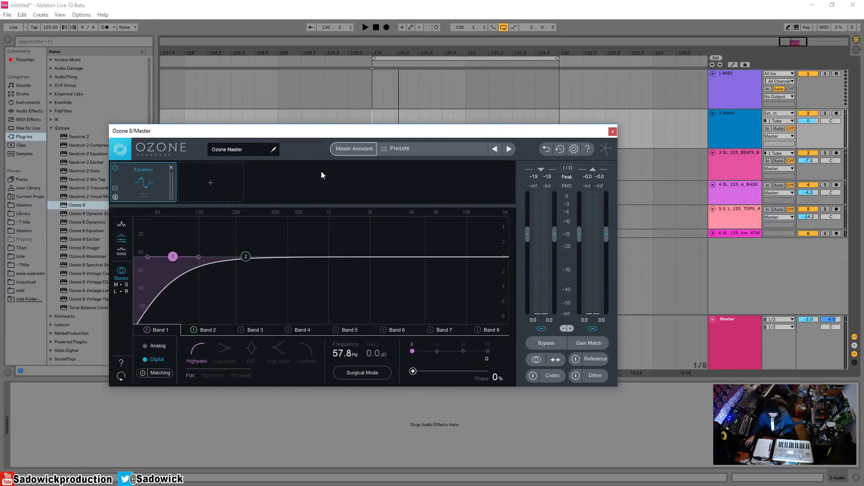
Switch the Equalizer to Analog, steepen Band 1's 58.4 Hz highpass to 24 dB/oct, and audition it
{"action": "left_click_drag", "start_coordinate": [304, 134], "coordinate": [297, 126]}
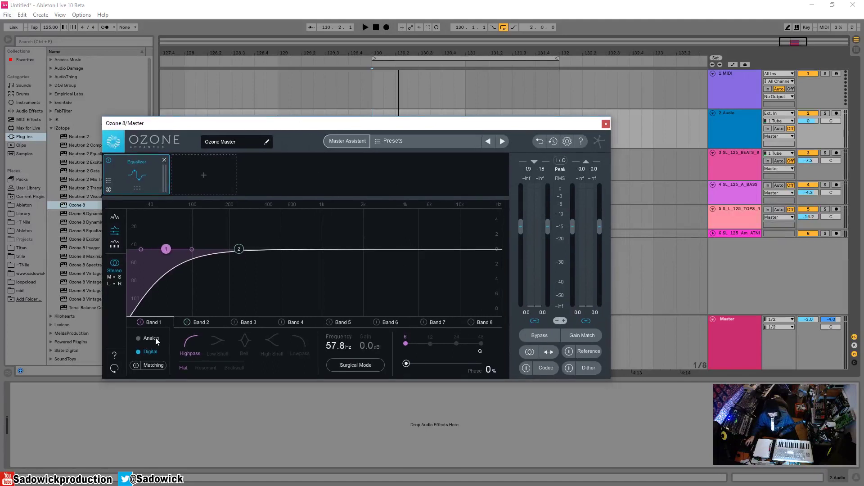
{"action": "left_click", "coordinate": [142, 338]}
{"action": "left_click", "coordinate": [140, 352]}
{"action": "left_click", "coordinate": [139, 337]}
{"action": "left_click_drag", "start_coordinate": [192, 253], "coordinate": [166, 250]}
{"action": "key", "text": "space"}
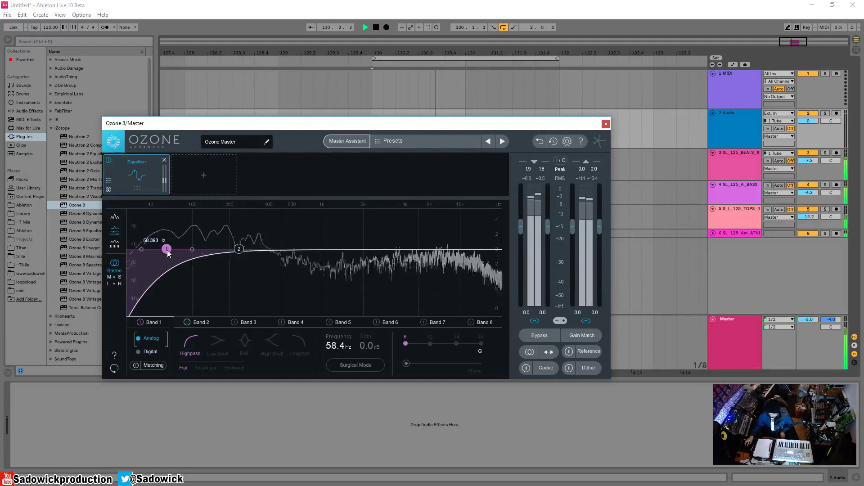
{"action": "key", "text": "space"}
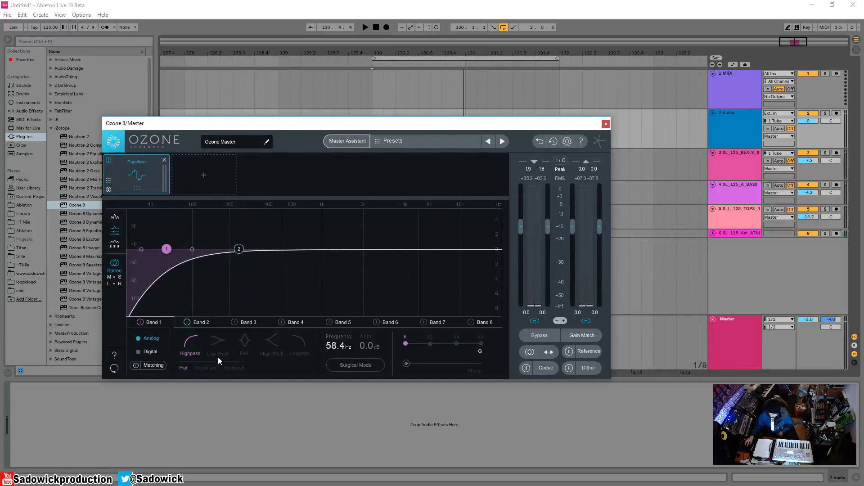
Make Band 2 a low shelf cutting 2.7 dB near 555 Hz and switch off Band 1's highpass
{"action": "left_click", "coordinate": [239, 249]}
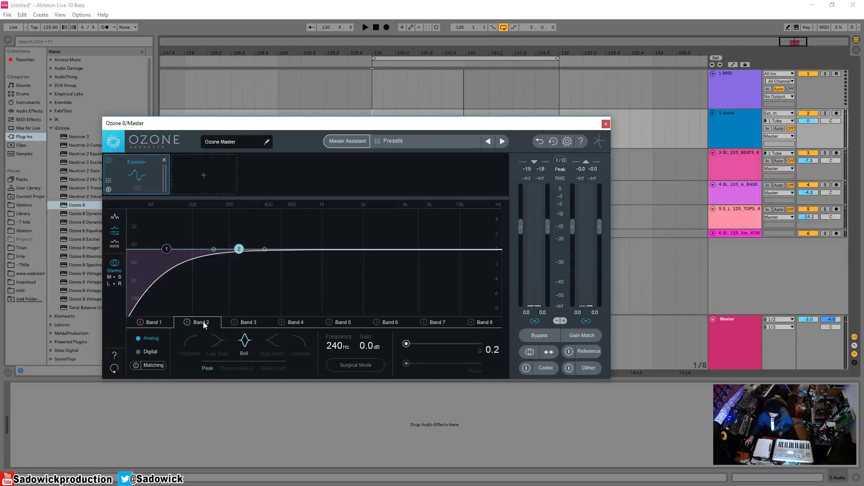
{"action": "left_click_drag", "start_coordinate": [239, 249], "coordinate": [282, 249]}
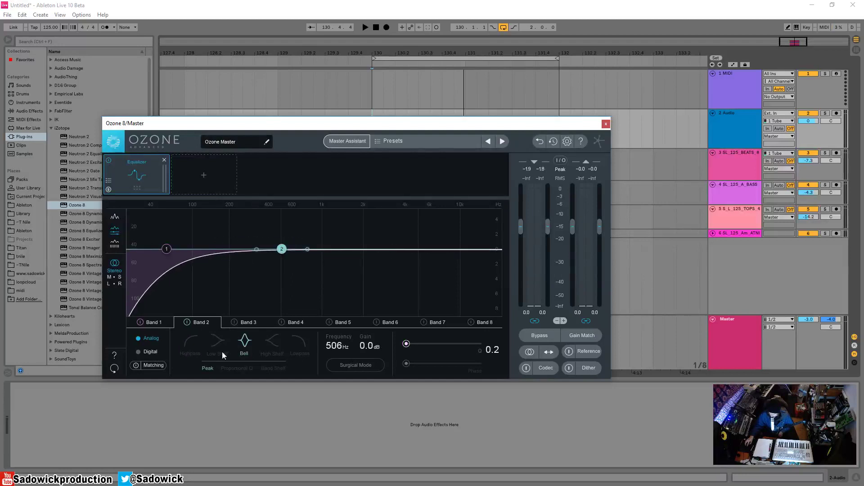
{"action": "left_click", "coordinate": [217, 341]}
{"action": "mouse_move", "coordinate": [285, 254]}
{"action": "left_mouse_down"}
{"action": "mouse_move", "coordinate": [241, 260]}
{"action": "mouse_move", "coordinate": [248, 279]}
{"action": "mouse_move", "coordinate": [242, 271]}
{"action": "mouse_move", "coordinate": [300, 276]}
{"action": "mouse_move", "coordinate": [275, 273]}
{"action": "mouse_move", "coordinate": [291, 269]}
{"action": "left_mouse_up"}
{"action": "left_click", "coordinate": [140, 322]}
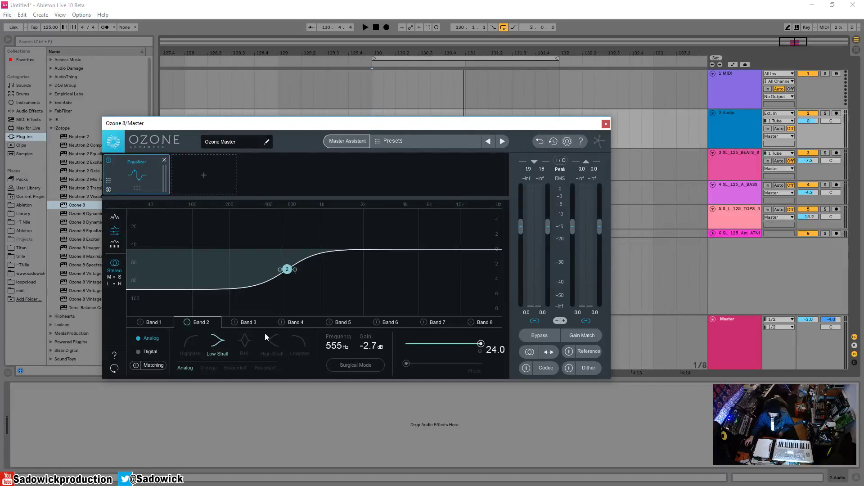
Turn Band 2 into a high shelf and try positions around 870 Hz
{"action": "left_click", "coordinate": [269, 344]}
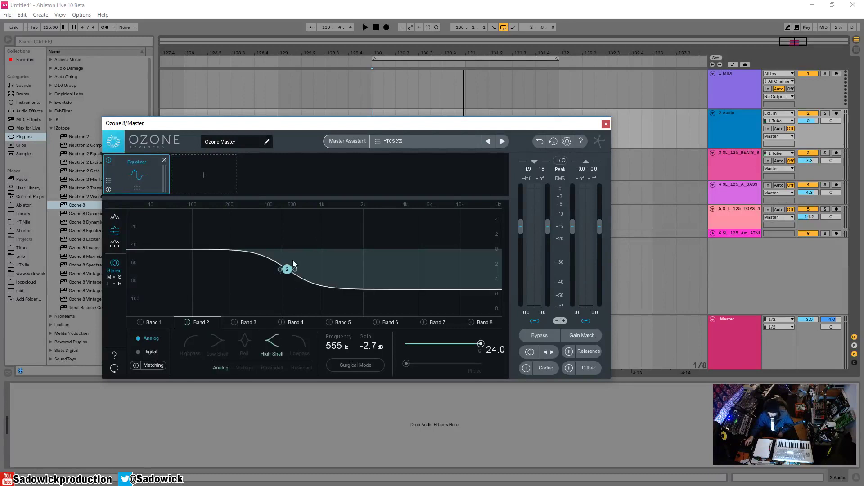
{"action": "left_click_drag", "start_coordinate": [287, 269], "coordinate": [305, 261]}
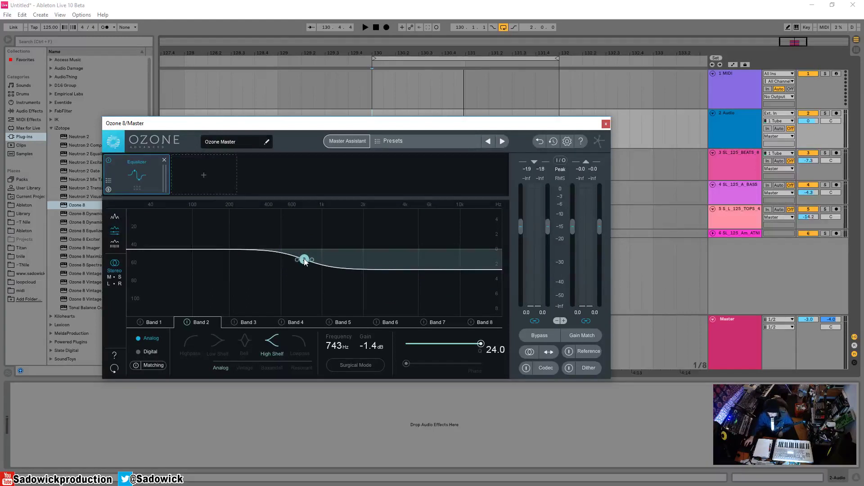
{"action": "left_click_drag", "start_coordinate": [305, 265], "coordinate": [317, 261]}
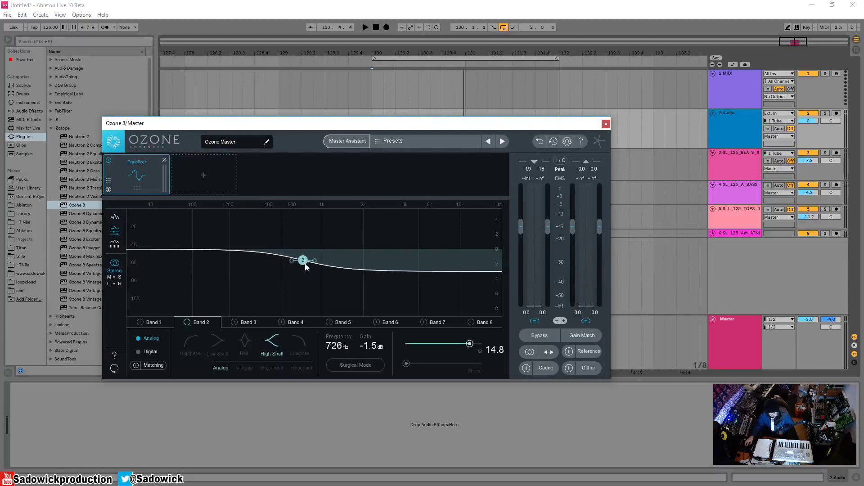
{"action": "mouse_move", "coordinate": [305, 264]}
{"action": "left_mouse_down"}
{"action": "mouse_move", "coordinate": [286, 268]}
{"action": "mouse_move", "coordinate": [313, 257]}
{"action": "mouse_move", "coordinate": [303, 263]}
{"action": "left_mouse_up"}
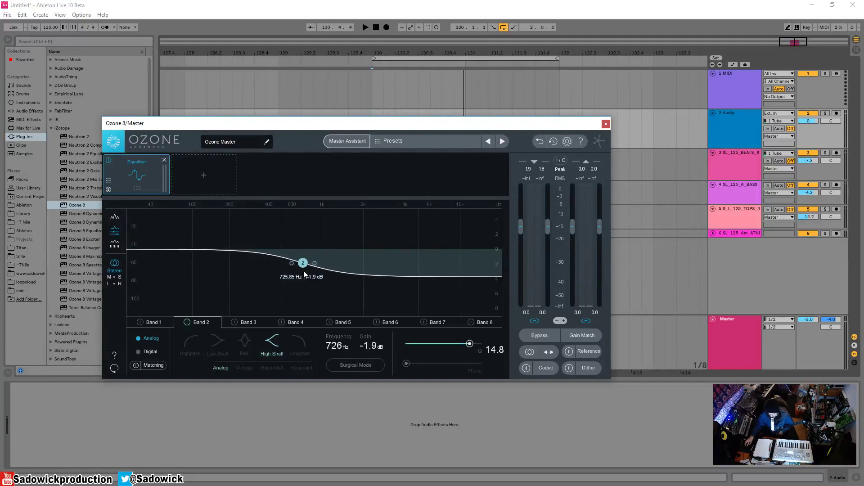
Try the Vintage shelf style near 10 kHz, easing the cut to -3.6 dB
{"action": "left_click", "coordinate": [245, 368]}
{"action": "scroll", "coordinate": [303, 264], "scroll_direction": "up", "scroll_amount": 2}
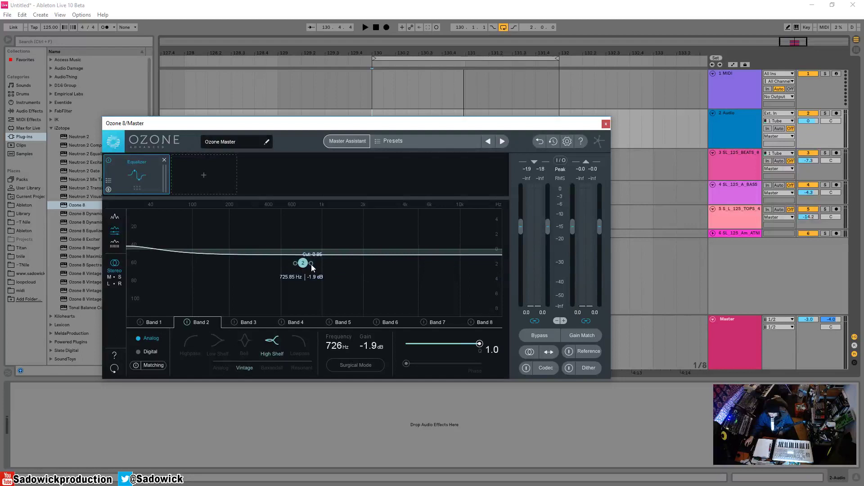
{"action": "left_click_drag", "start_coordinate": [304, 263], "coordinate": [458, 279]}
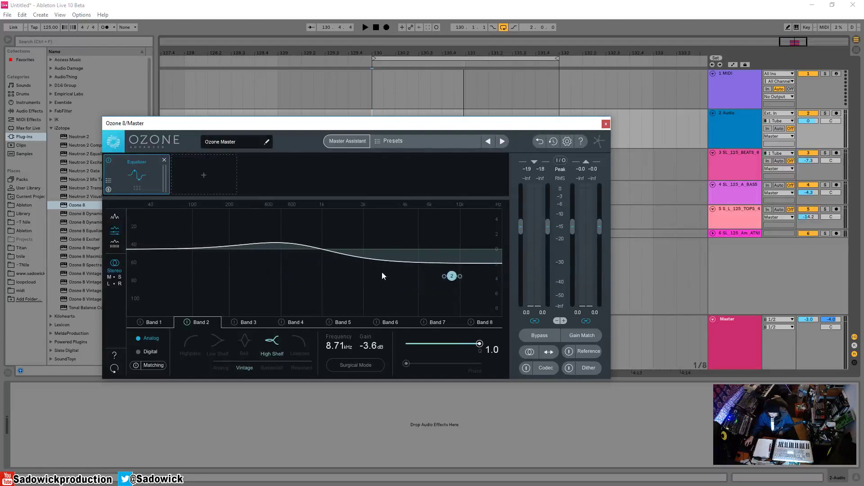
{"action": "mouse_move", "coordinate": [452, 276]}
{"action": "left_mouse_down"}
{"action": "mouse_move", "coordinate": [485, 273]}
{"action": "mouse_move", "coordinate": [465, 302]}
{"action": "mouse_move", "coordinate": [452, 252]}
{"action": "mouse_move", "coordinate": [451, 298]}
{"action": "mouse_move", "coordinate": [453, 256]}
{"action": "mouse_move", "coordinate": [451, 297]}
{"action": "mouse_move", "coordinate": [444, 292]}
{"action": "left_mouse_up"}
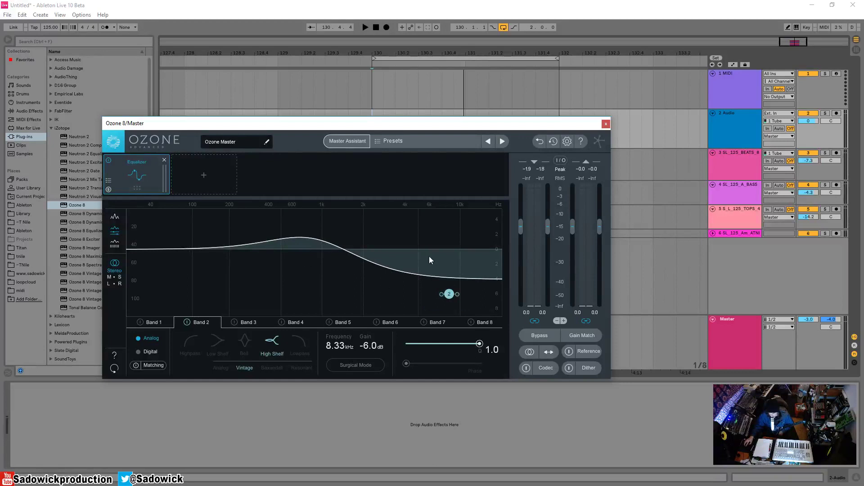
{"action": "left_click_drag", "start_coordinate": [449, 295], "coordinate": [449, 276]}
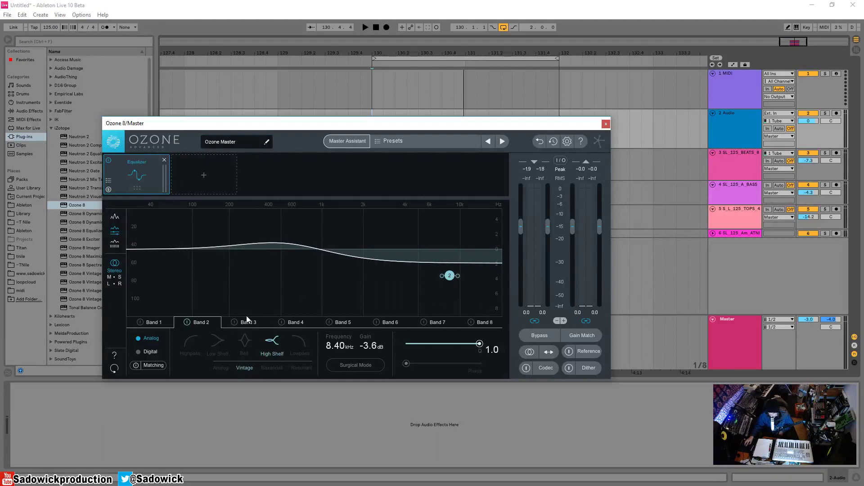
Try the Baxandall style around 1.26 kHz, then settle on the Resonant high shelf style
{"action": "left_click", "coordinate": [271, 368]}
{"action": "left_click_drag", "start_coordinate": [452, 281], "coordinate": [339, 311]}
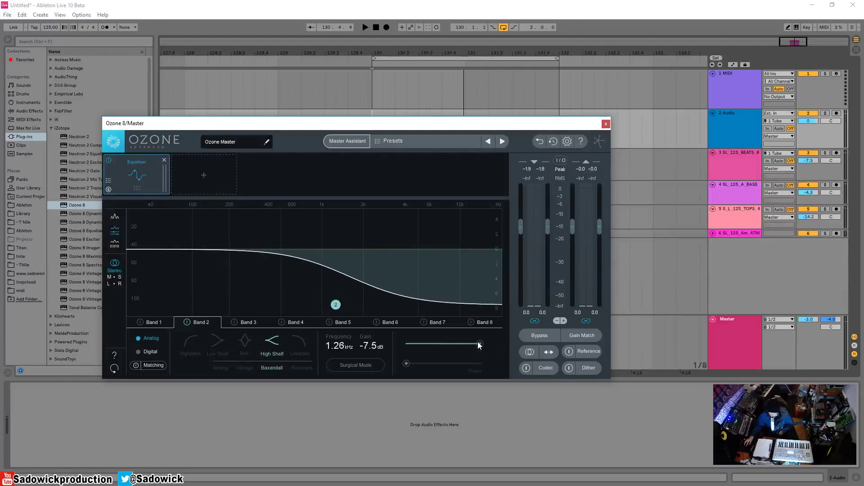
{"action": "left_click_drag", "start_coordinate": [334, 306], "coordinate": [284, 254]}
{"action": "left_click", "coordinate": [307, 369]}
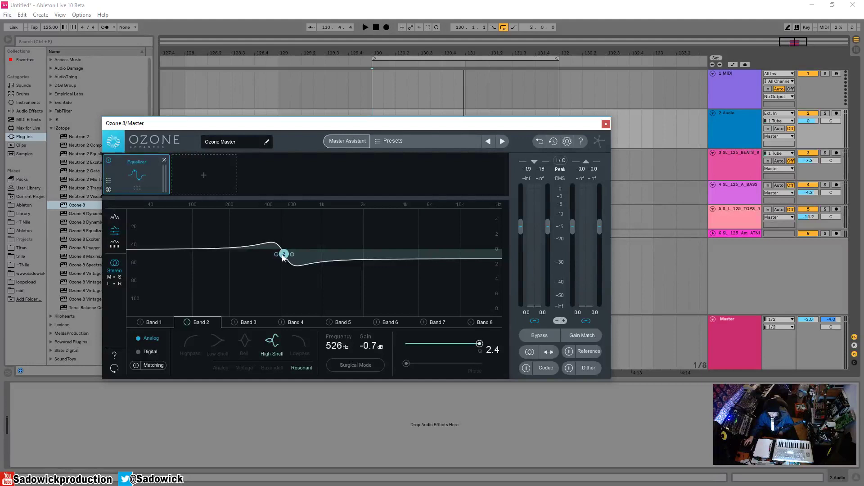
{"action": "scroll", "coordinate": [284, 256], "scroll_direction": "down", "scroll_amount": 2}
Re-enable Band 1's highpass and turn Band 2 into an Analog lowpass near 3.4 kHz
{"action": "left_click", "coordinate": [149, 323]}
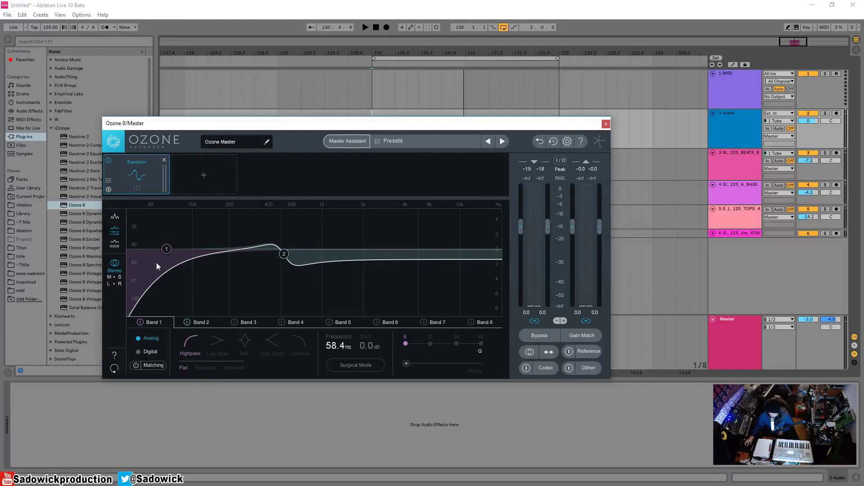
{"action": "left_click_drag", "start_coordinate": [289, 261], "coordinate": [358, 260]}
{"action": "left_click", "coordinate": [221, 369]}
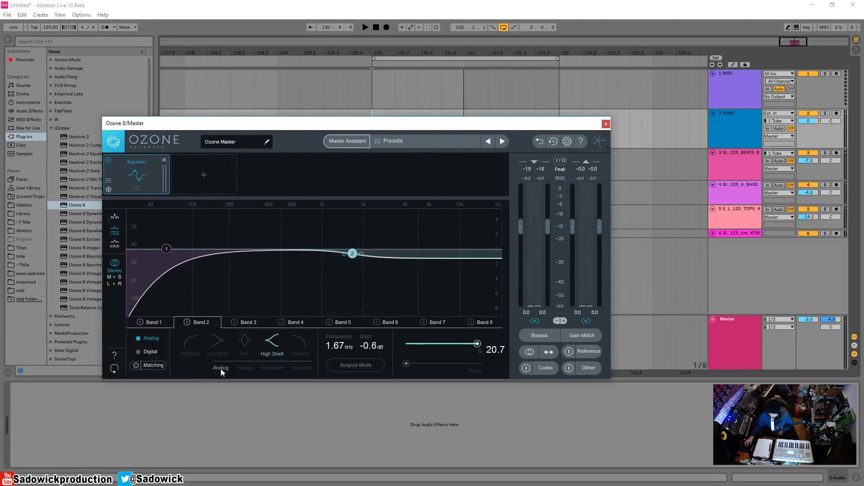
{"action": "left_click", "coordinate": [304, 350]}
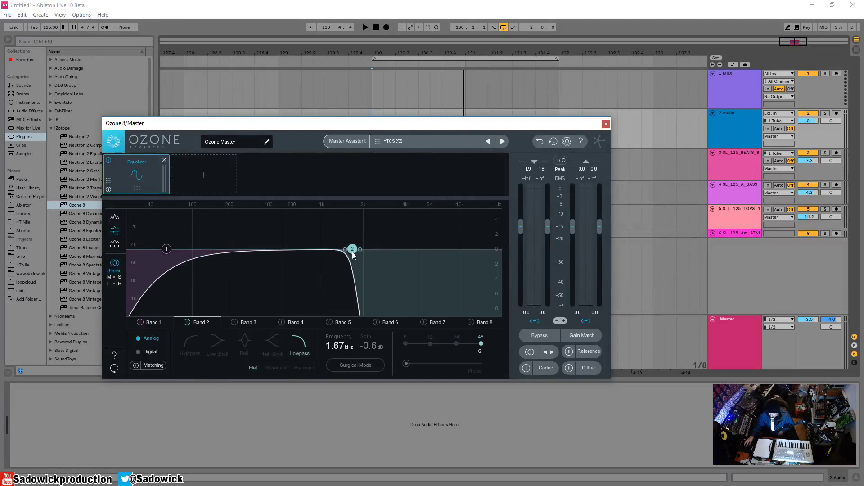
{"action": "left_click_drag", "start_coordinate": [353, 253], "coordinate": [436, 256]}
Set the lowpass slope to 6 dB/oct and audition it around 4 kHz
{"action": "scroll", "coordinate": [395, 251], "scroll_direction": "up", "scroll_amount": 3}
{"action": "scroll", "coordinate": [453, 253], "scroll_direction": "down", "scroll_amount": 3}
{"action": "key", "text": "space"}
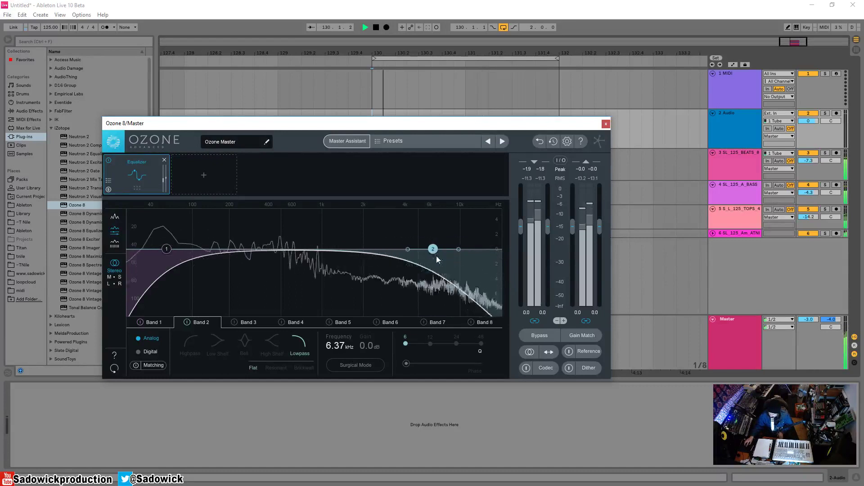
{"action": "key", "text": "space"}
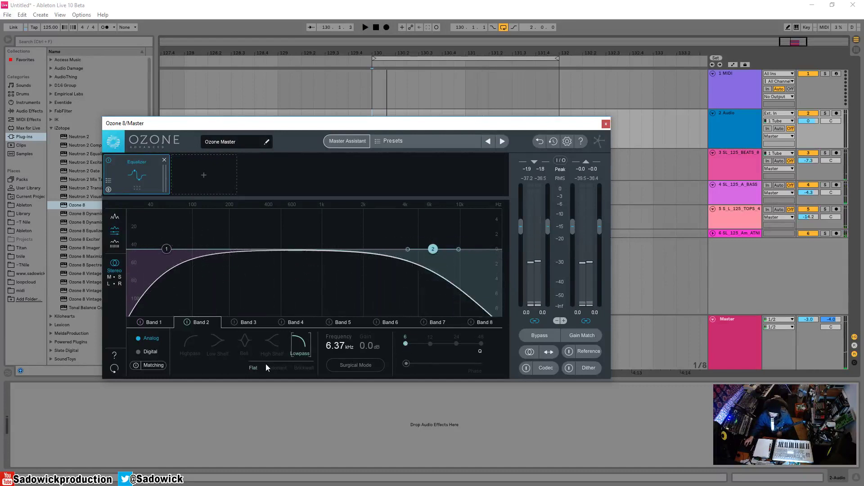
{"action": "key", "text": "space"}
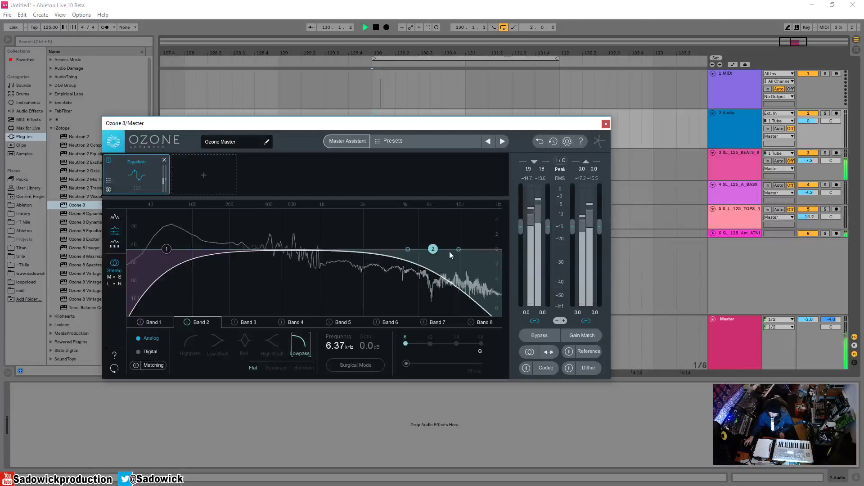
{"action": "mouse_move", "coordinate": [433, 249]}
{"action": "left_mouse_down"}
{"action": "mouse_move", "coordinate": [357, 247]}
{"action": "mouse_move", "coordinate": [441, 249]}
{"action": "left_mouse_up"}
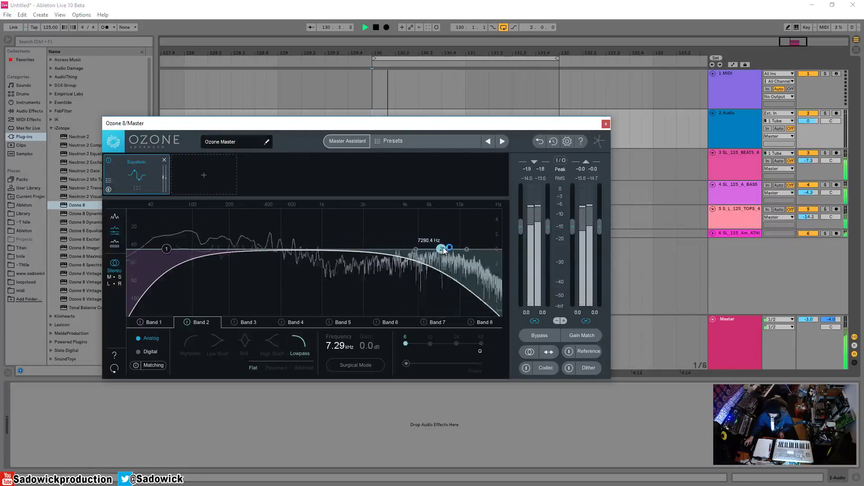
{"action": "key", "text": "space"}
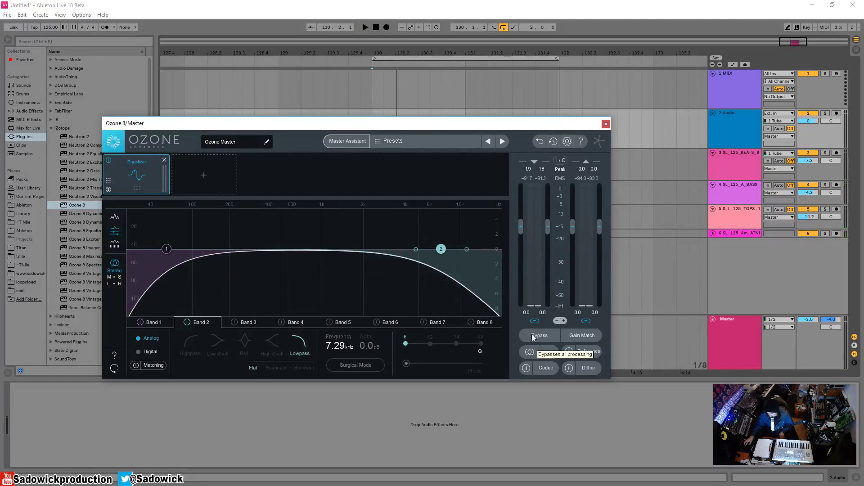
Compare against full bypass during playback and raise the lowpass to about 7.97 kHz
{"action": "key", "text": "space"}
{"action": "left_click", "coordinate": [534, 336]}
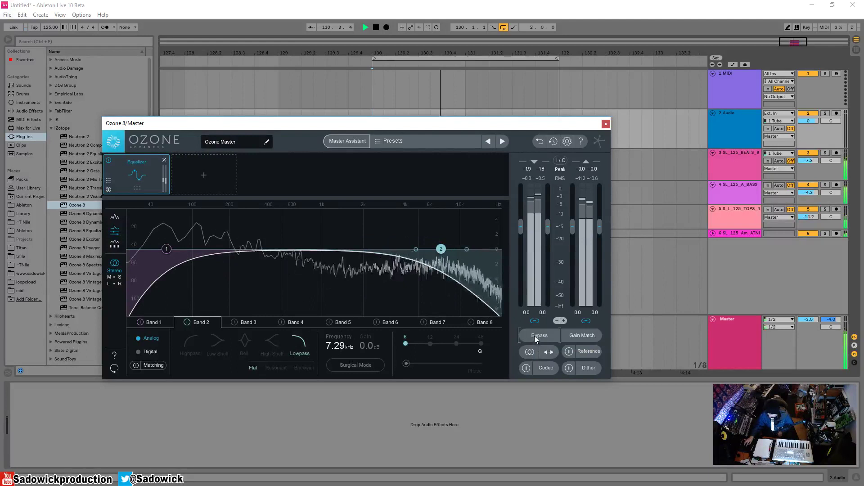
{"action": "left_click", "coordinate": [534, 335]}
{"action": "left_click", "coordinate": [536, 337]}
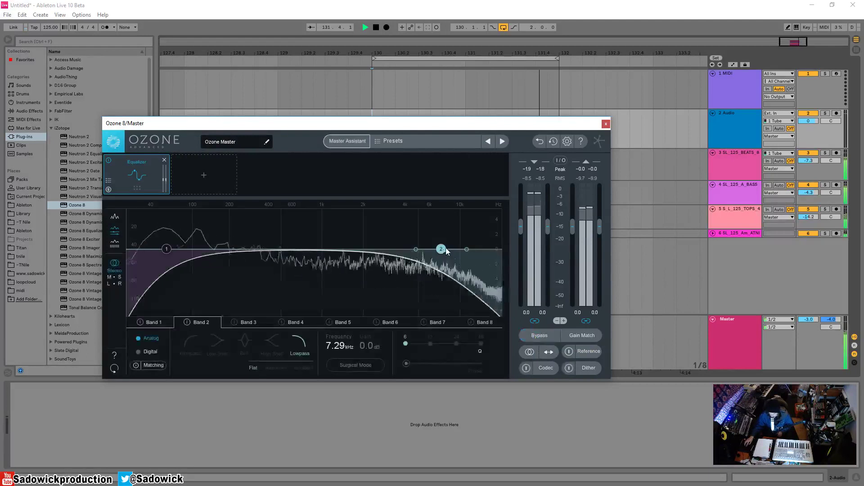
{"action": "left_click_drag", "start_coordinate": [440, 249], "coordinate": [446, 249]}
{"action": "key", "text": "space"}
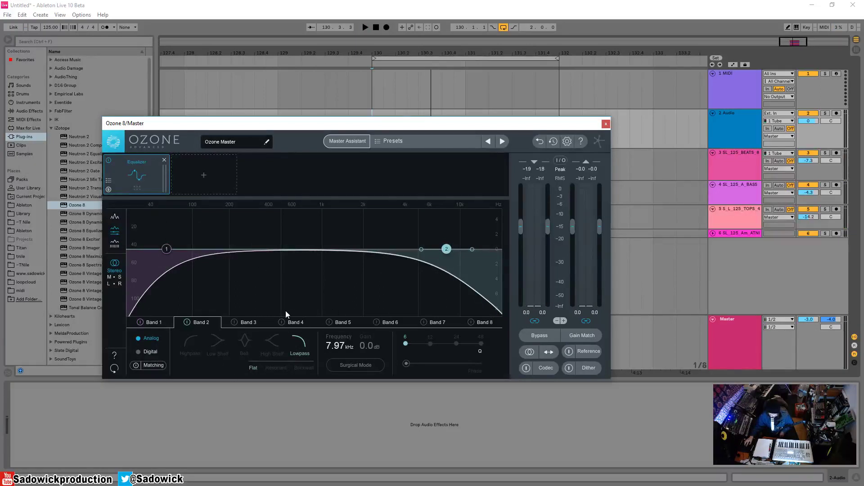
Make Band 3 a Digital bell cutting 2.0 dB at 555 Hz, narrowed to Q 12.0
{"action": "left_click", "coordinate": [257, 322]}
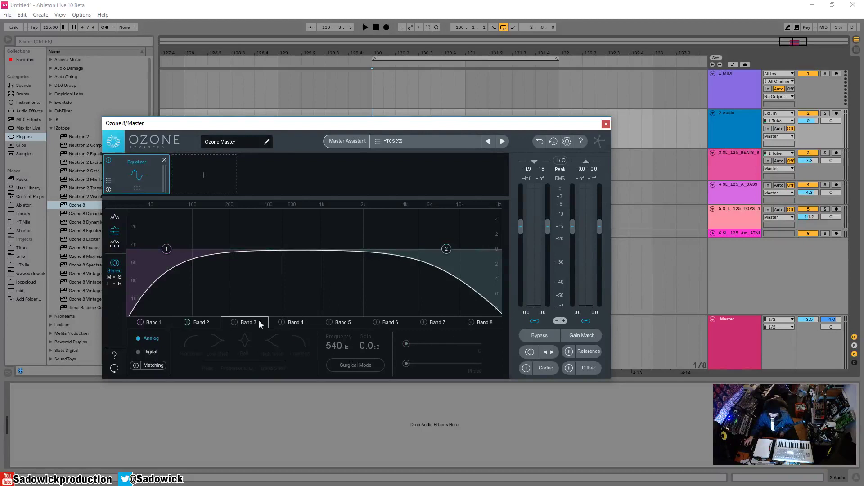
{"action": "left_click", "coordinate": [233, 322]}
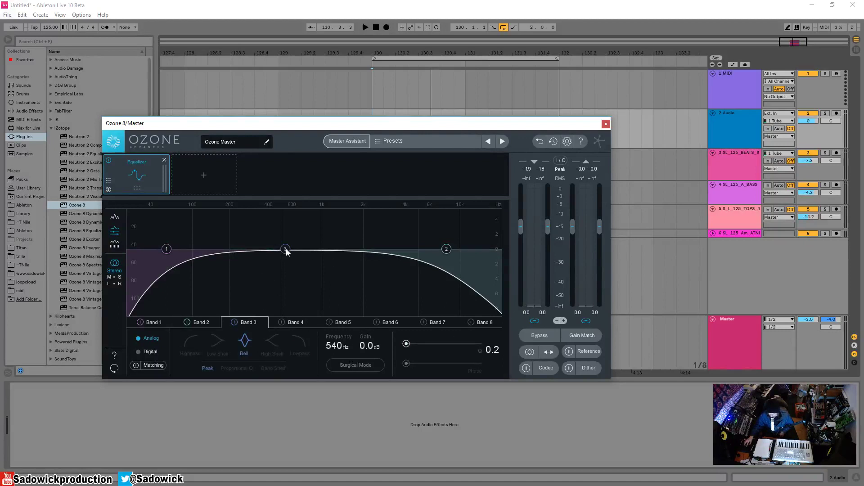
{"action": "left_click_drag", "start_coordinate": [286, 248], "coordinate": [285, 249]}
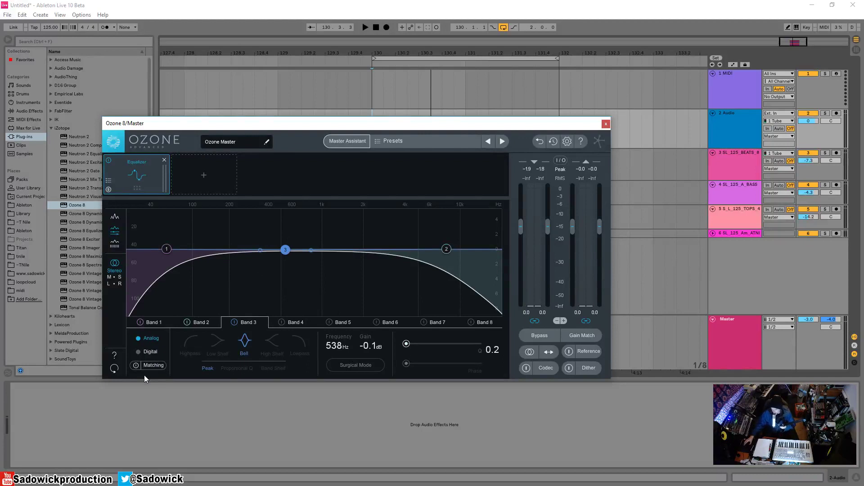
{"action": "left_click", "coordinate": [139, 352]}
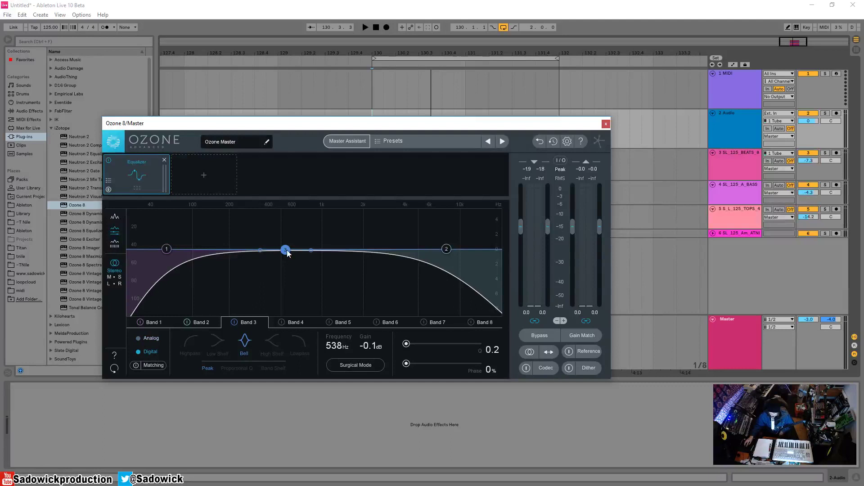
{"action": "left_click_drag", "start_coordinate": [288, 250], "coordinate": [288, 265]}
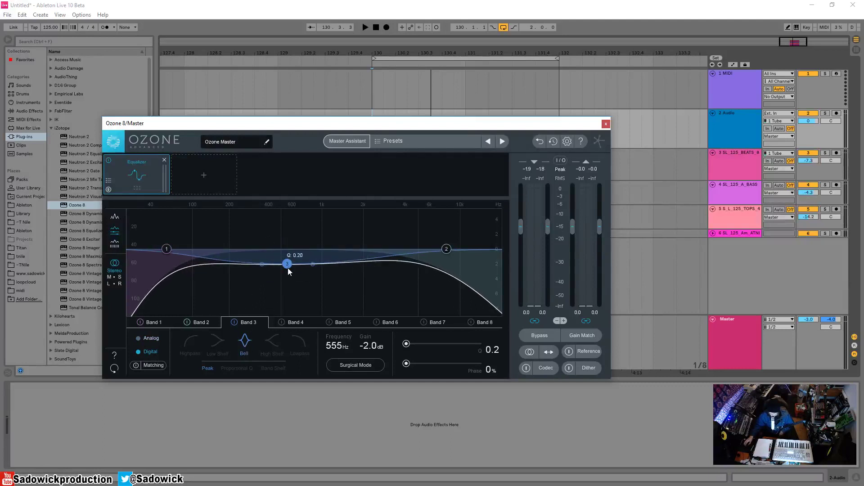
{"action": "left_click_drag", "start_coordinate": [313, 265], "coordinate": [304, 268]}
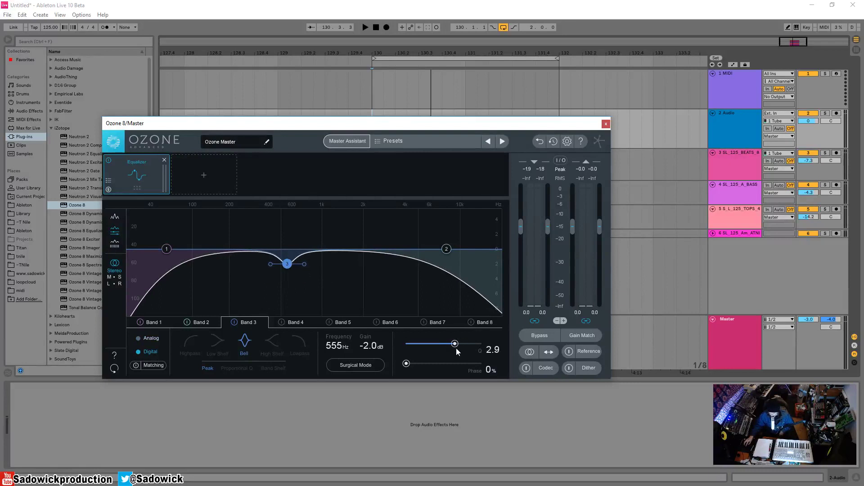
{"action": "mouse_move", "coordinate": [456, 346]}
{"action": "left_mouse_down"}
{"action": "mouse_move", "coordinate": [468, 347]}
{"action": "mouse_move", "coordinate": [440, 349]}
{"action": "mouse_move", "coordinate": [464, 347]}
{"action": "left_mouse_up"}
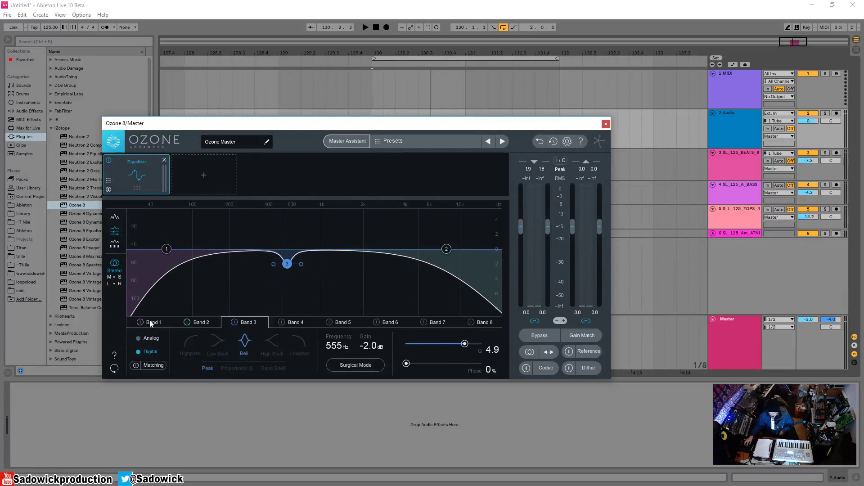
{"action": "left_click_drag", "start_coordinate": [465, 346], "coordinate": [500, 356]}
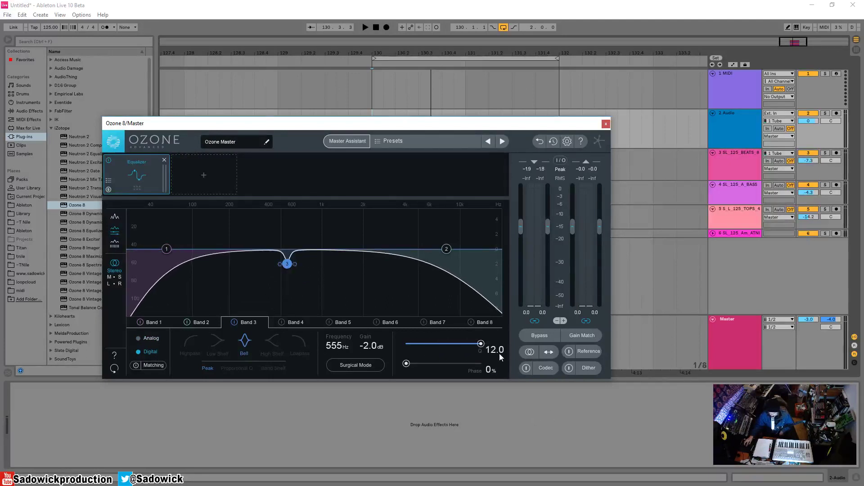
Set Band 1's 58.4 Hz highpass to a gentle 6 dB/oct slope
{"action": "left_click", "coordinate": [156, 321]}
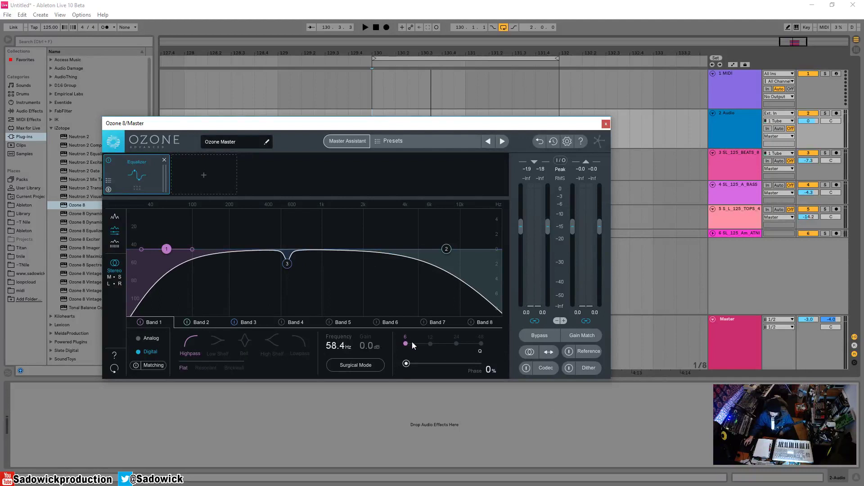
{"action": "left_click", "coordinate": [431, 344]}
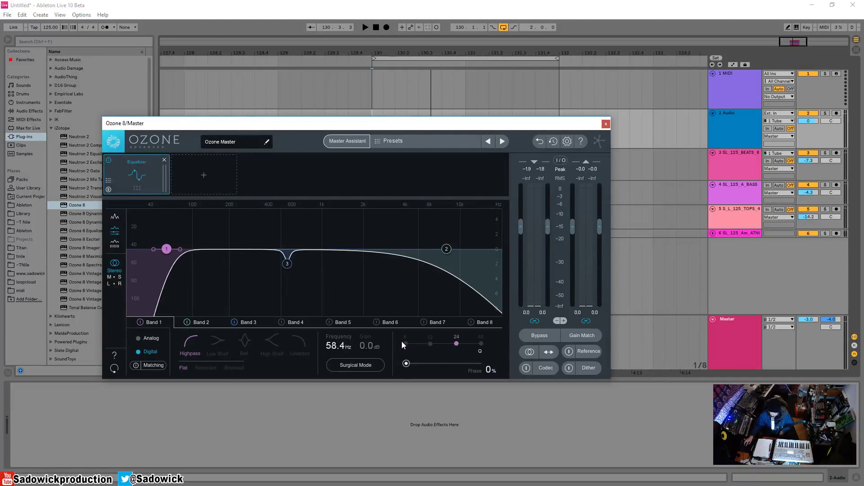
{"action": "left_click", "coordinate": [405, 344]}
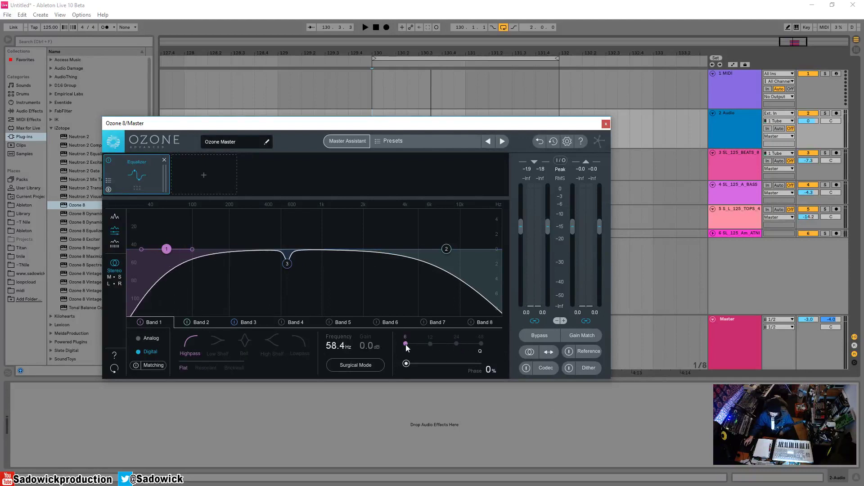
{"action": "left_click", "coordinate": [242, 322]}
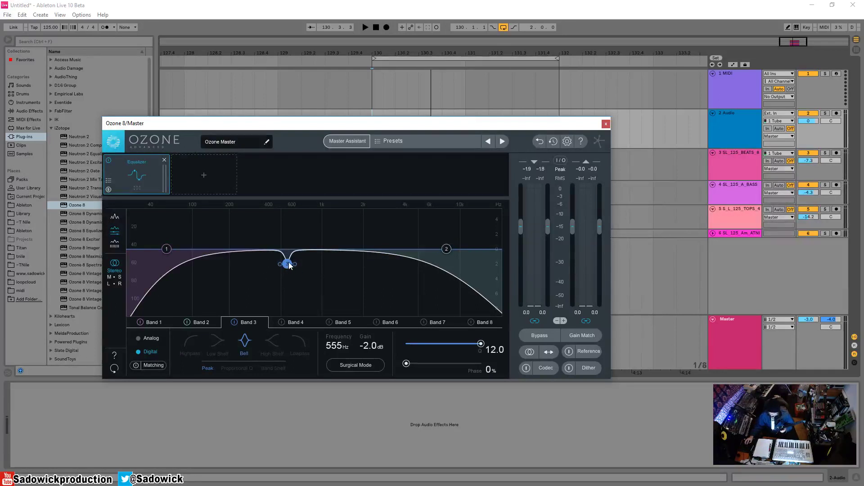
Sweep and deepen Band 3's notch, trying Surgical Mode, ending near 304 Hz at -7.5 dB while playing
{"action": "left_click_drag", "start_coordinate": [290, 266], "coordinate": [310, 285]}
{"action": "left_click", "coordinate": [360, 365]}
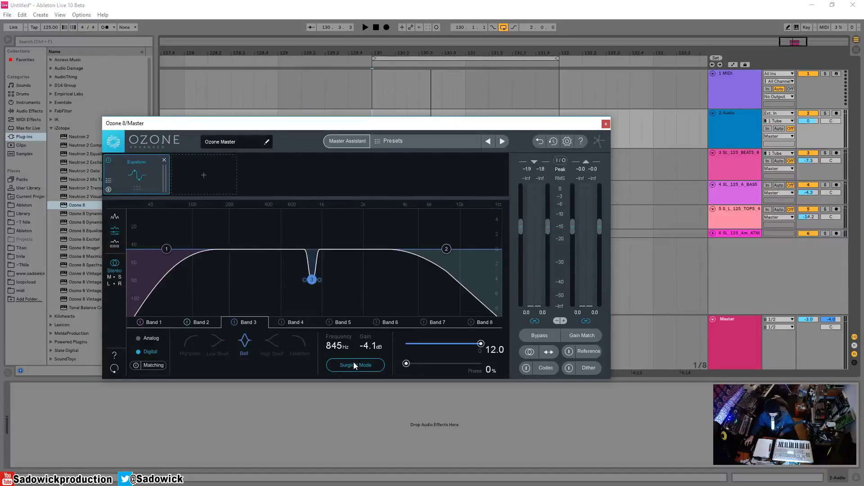
{"action": "left_click_drag", "start_coordinate": [312, 280], "coordinate": [328, 296]}
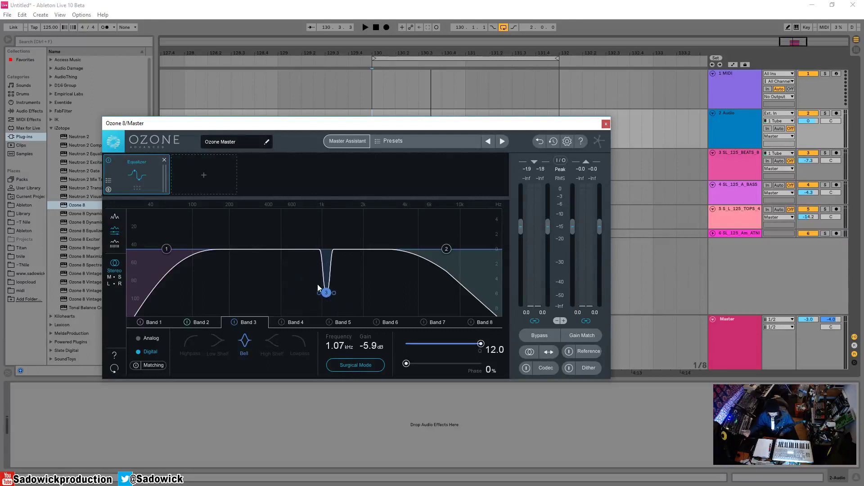
{"action": "left_click", "coordinate": [338, 363]}
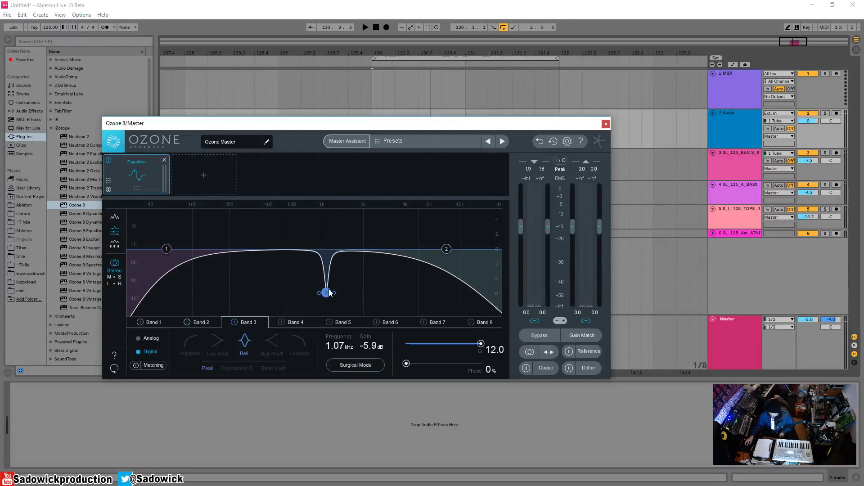
{"action": "left_click_drag", "start_coordinate": [329, 293], "coordinate": [253, 307]}
{"action": "key", "text": "space"}
Reset Band 3 to a Q 3.0 cut of -3.7 dB near 283 Hz, soloing to listen, then add Post EQ
{"action": "double_click", "coordinate": [253, 306]}
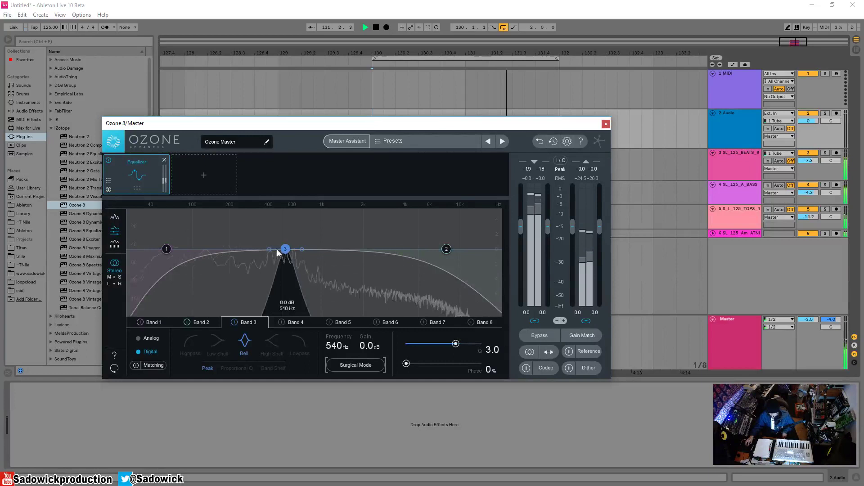
{"action": "key", "text": "space"}
{"action": "left_click_drag", "start_coordinate": [286, 249], "coordinate": [239, 272]}
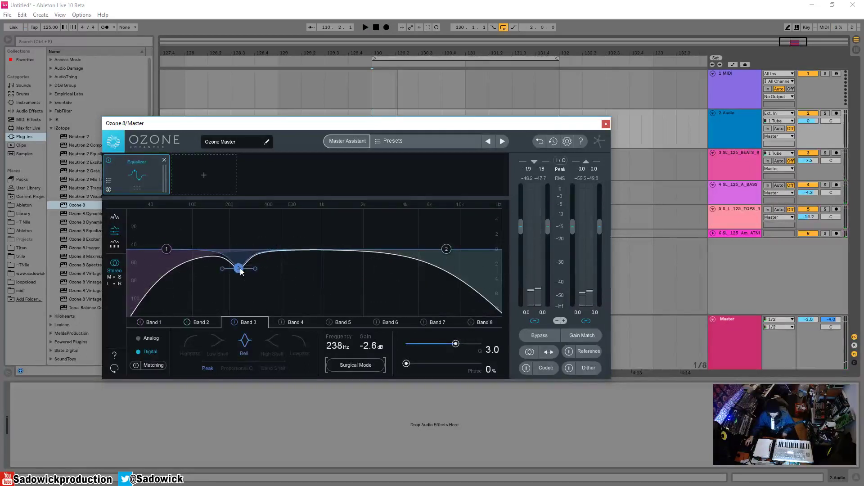
{"action": "left_click", "coordinate": [239, 273], "text": "alt"}
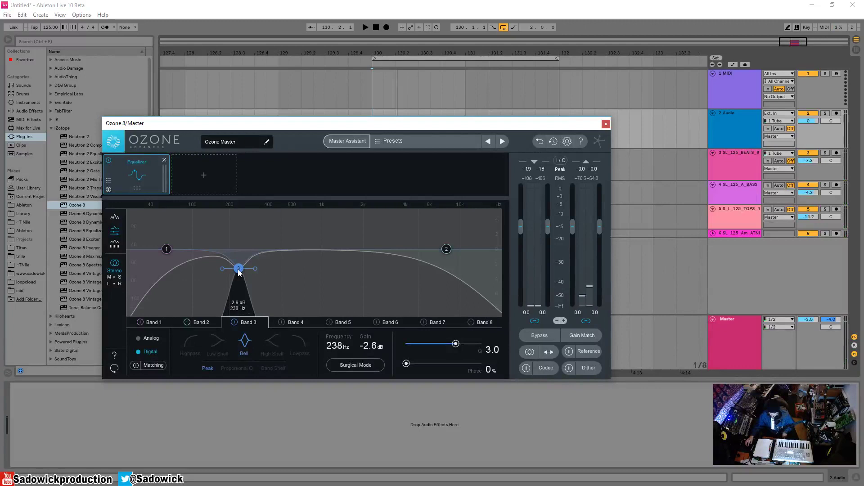
{"action": "key", "text": "space"}
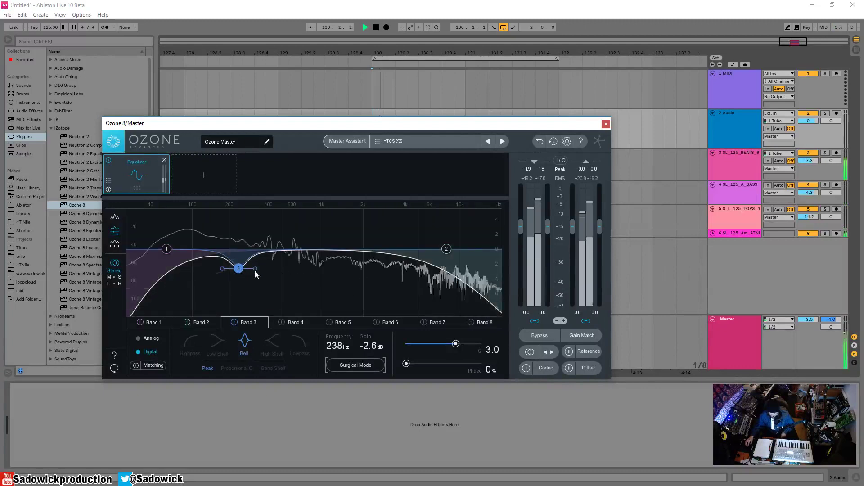
{"action": "left_click", "coordinate": [240, 270], "text": "alt"}
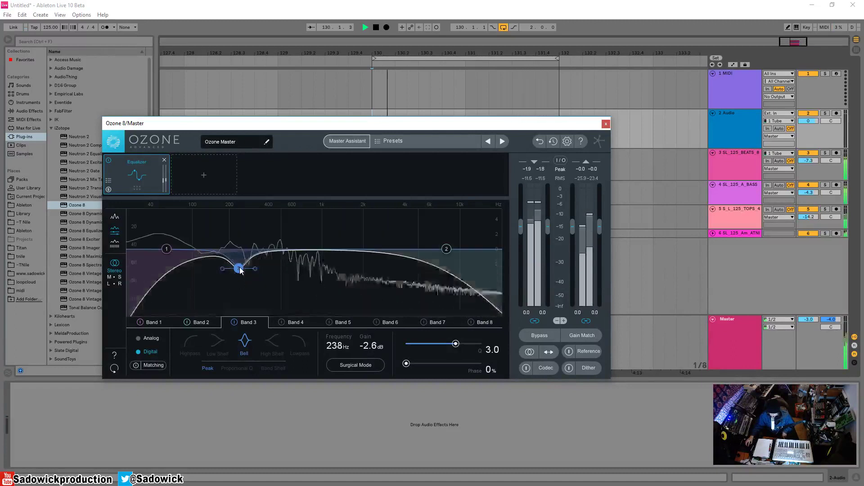
{"action": "left_click_drag", "start_coordinate": [240, 271], "coordinate": [275, 274]}
{"action": "left_click", "coordinate": [277, 275], "text": "alt"}
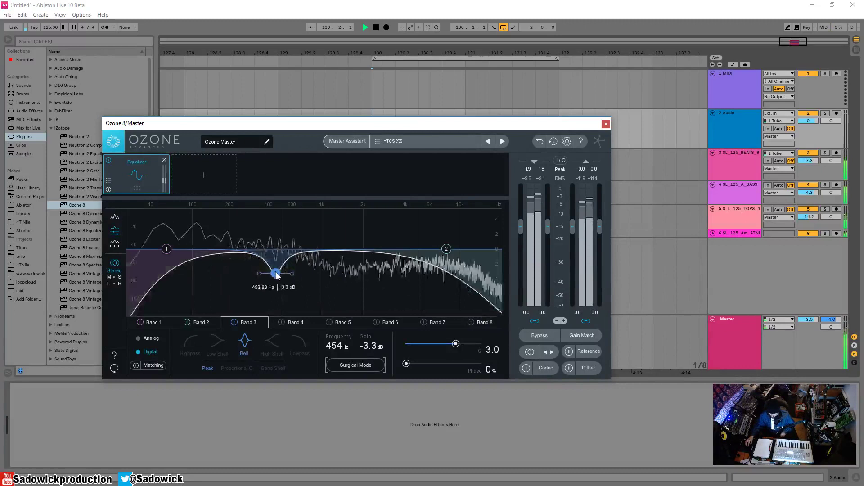
{"action": "left_click_drag", "start_coordinate": [276, 273], "coordinate": [248, 277]}
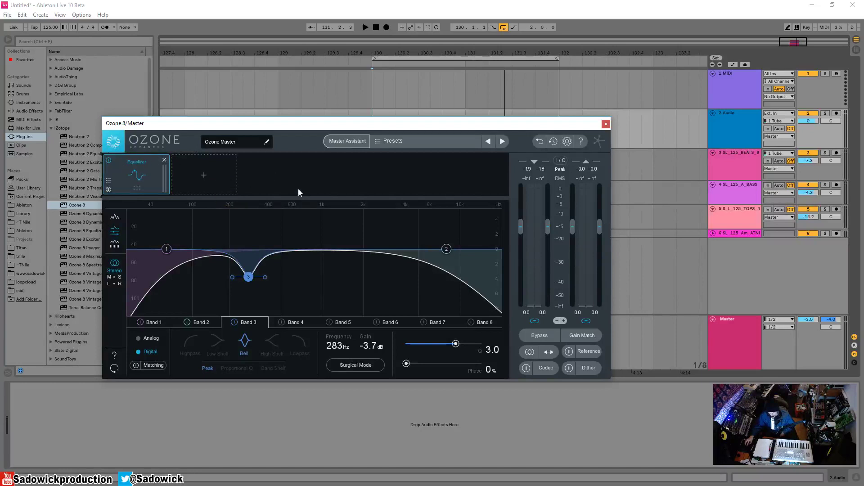
{"action": "left_click", "coordinate": [194, 172]}
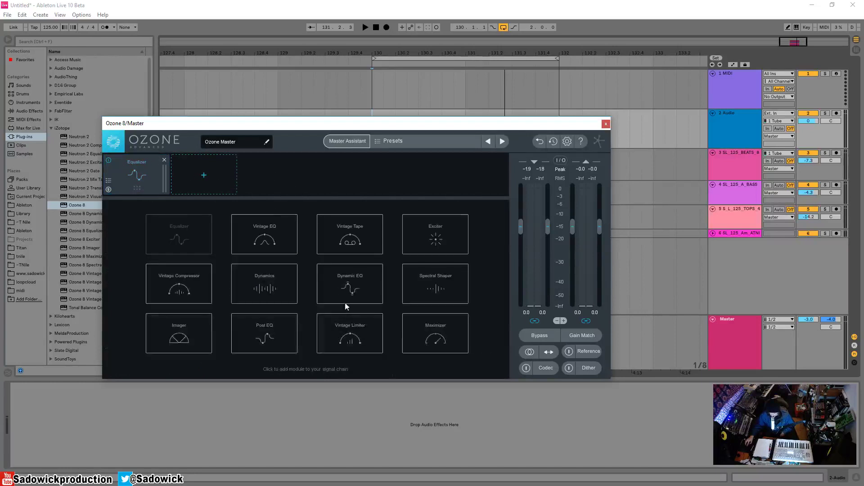
{"action": "left_click", "coordinate": [347, 306]}
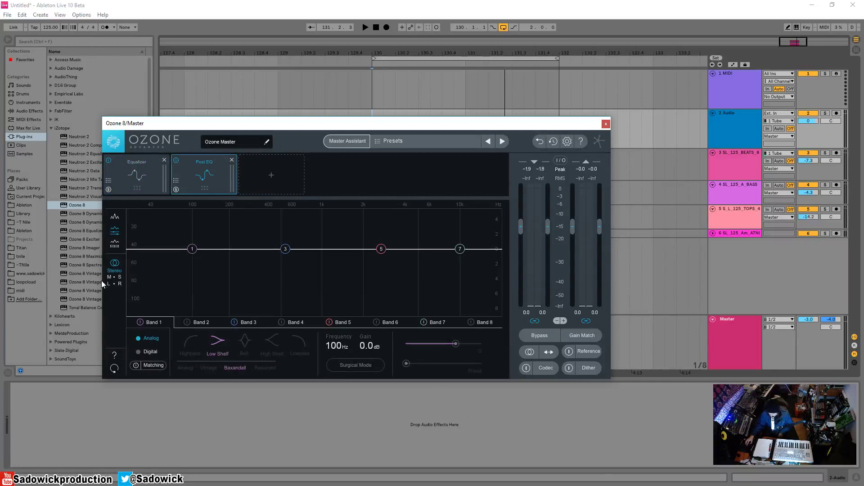
Make Post EQ Band 1 an Analog highpass at about 34.9 Hz
{"action": "left_click_drag", "start_coordinate": [192, 249], "coordinate": [143, 252]}
{"action": "key", "text": "space"}
{"action": "left_click", "coordinate": [194, 343]}
{"action": "key", "text": "space"}
{"action": "key", "text": "space"}
{"action": "key", "text": "space"}
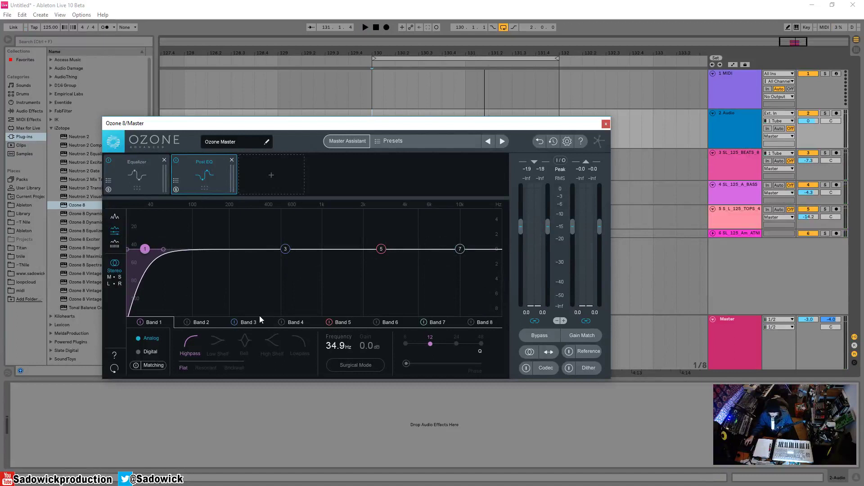
Switch the Post EQ to Mid/Side and sweep the Mid highpass while playing, leaving it at 20 Hz
{"action": "left_click", "coordinate": [113, 279]}
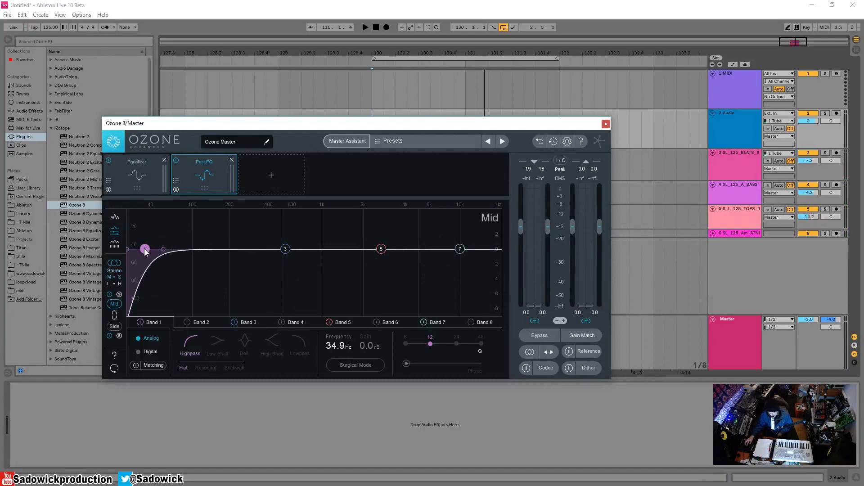
{"action": "left_click_drag", "start_coordinate": [145, 252], "coordinate": [169, 252]}
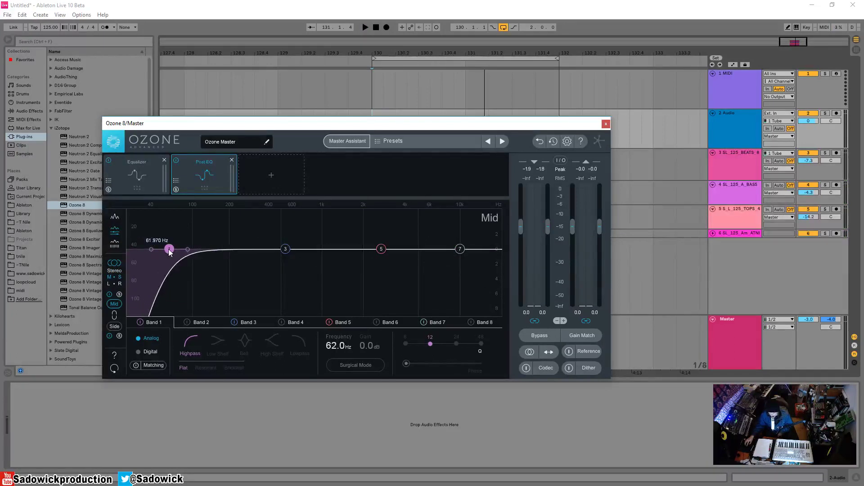
{"action": "left_click", "coordinate": [286, 249]}
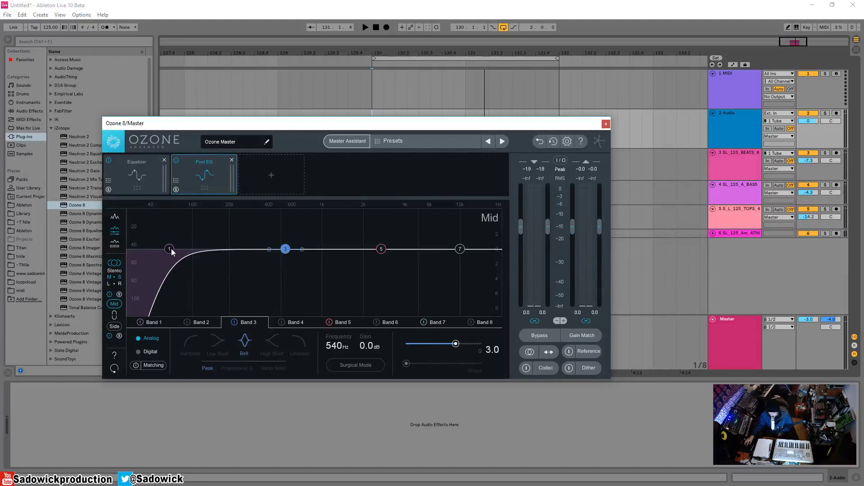
{"action": "left_click_drag", "start_coordinate": [171, 249], "coordinate": [157, 249]}
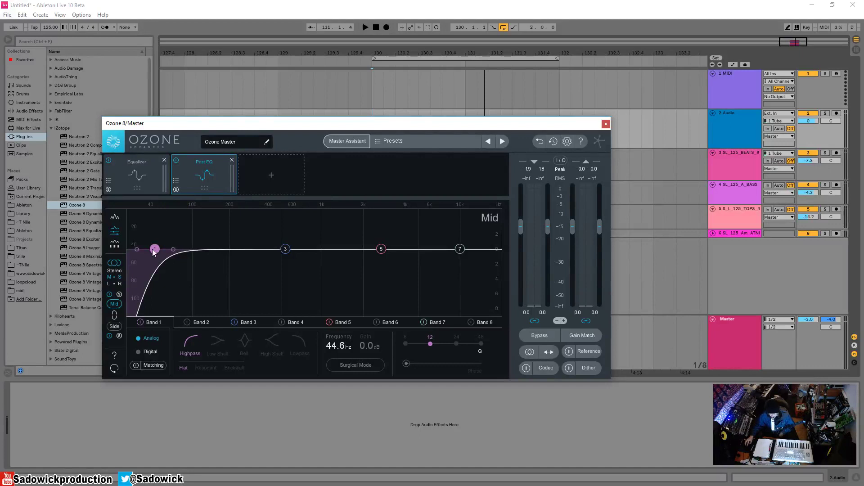
{"action": "left_click_drag", "start_coordinate": [155, 249], "coordinate": [527, 285]}
{"action": "key", "text": "space"}
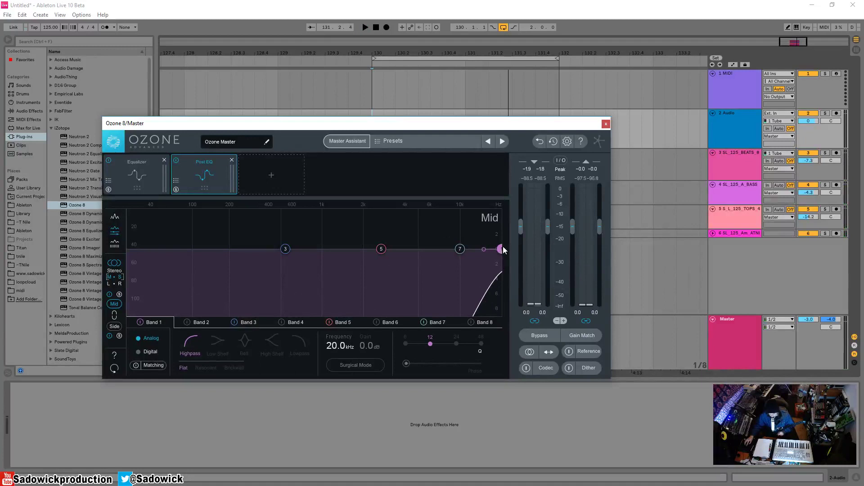
{"action": "key", "text": "space"}
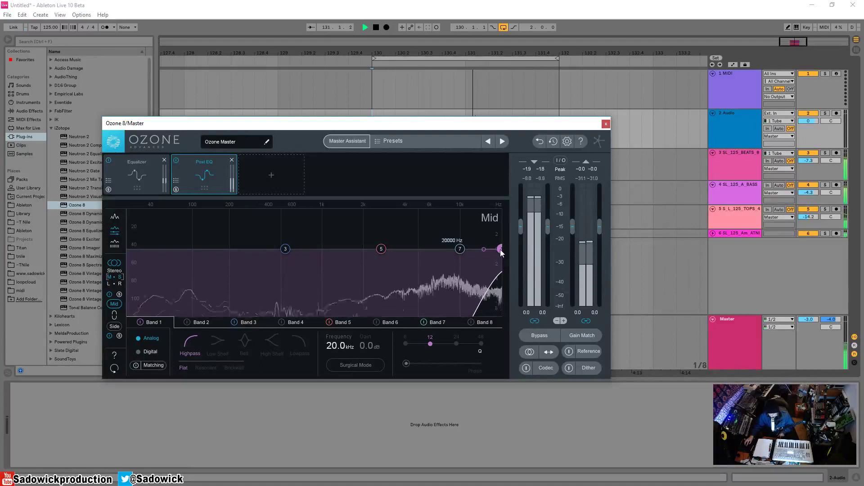
{"action": "key", "text": "space"}
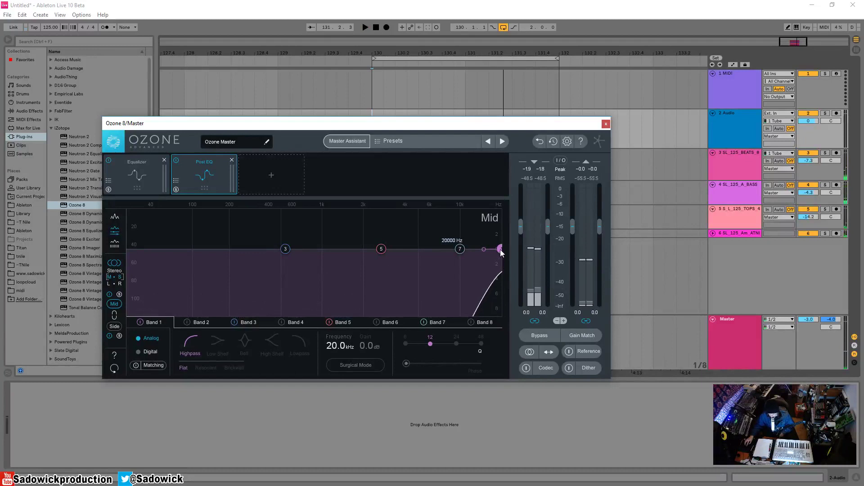
{"action": "left_click_drag", "start_coordinate": [500, 249], "coordinate": [87, 251]}
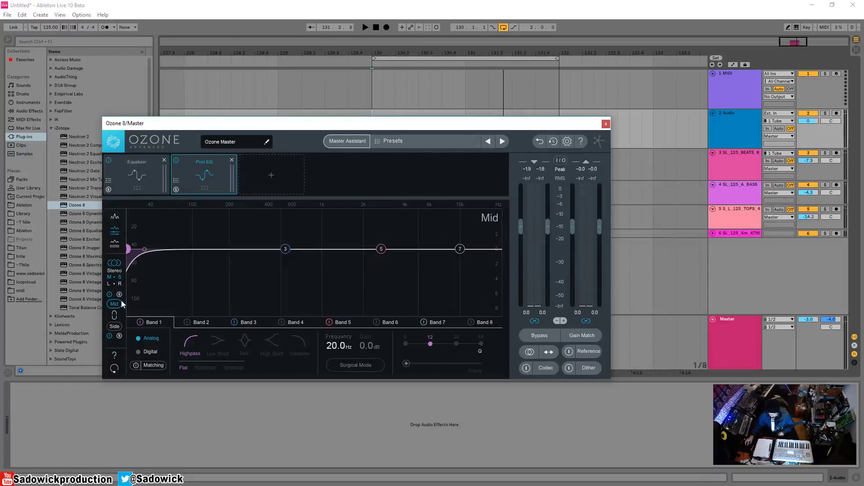
On the Side channel, turn Band 1 from a low shelf into a highpass filter
{"action": "left_click", "coordinate": [114, 327]}
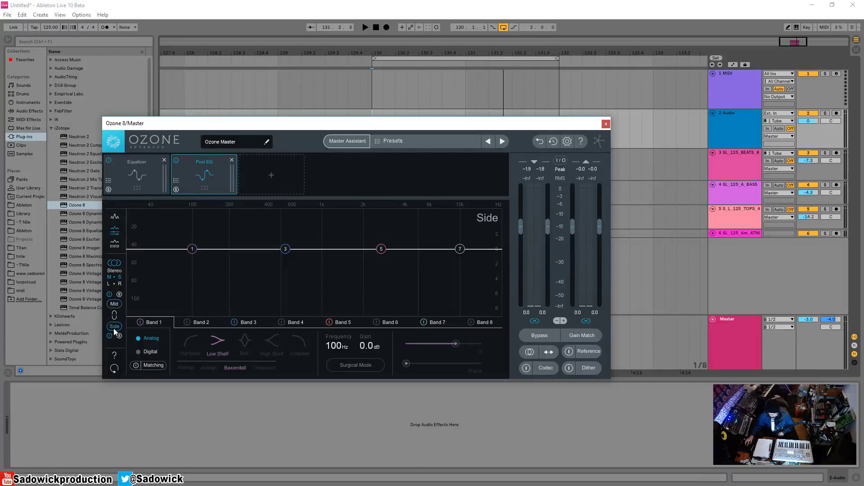
{"action": "left_click_drag", "start_coordinate": [189, 247], "coordinate": [366, 292]}
{"action": "left_click", "coordinate": [114, 305]}
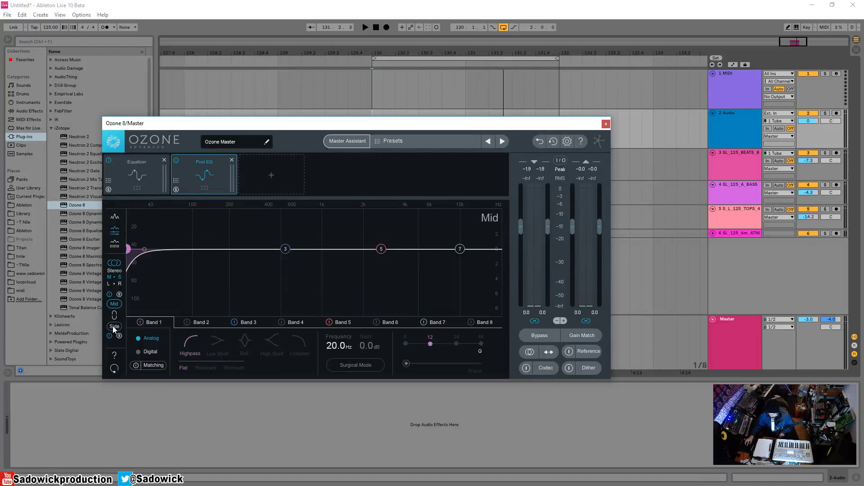
{"action": "left_click", "coordinate": [113, 326]}
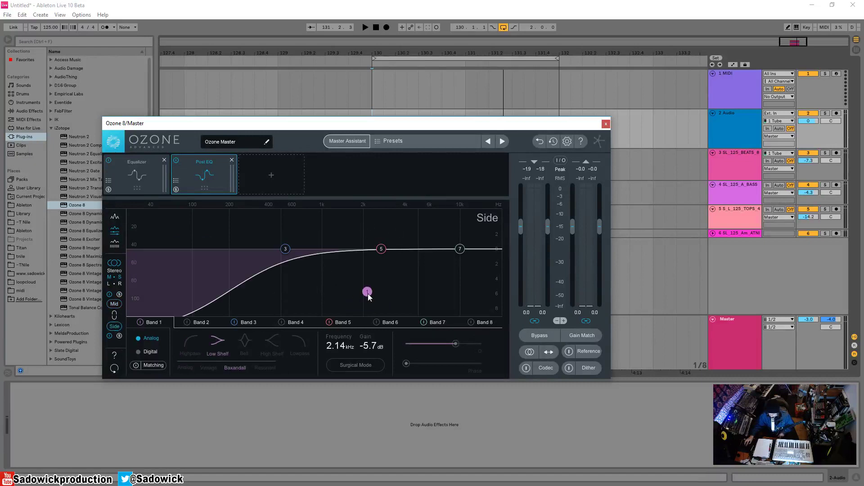
{"action": "left_click_drag", "start_coordinate": [367, 292], "coordinate": [315, 290]}
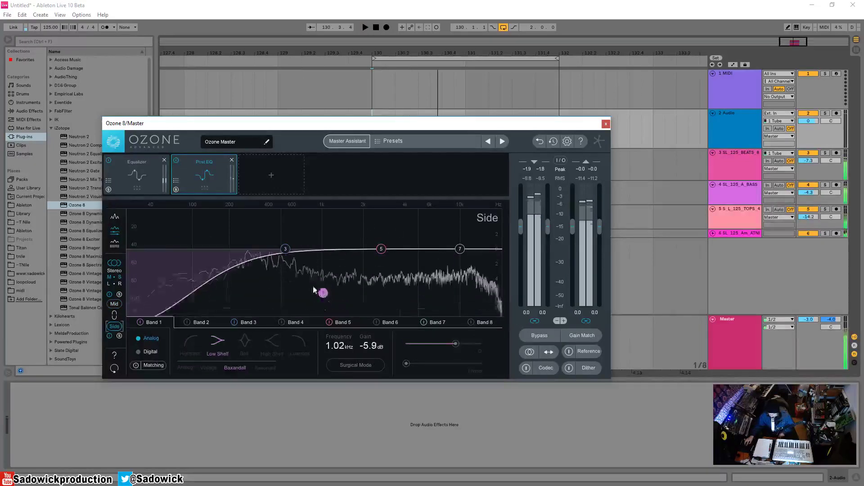
{"action": "left_click", "coordinate": [190, 342]}
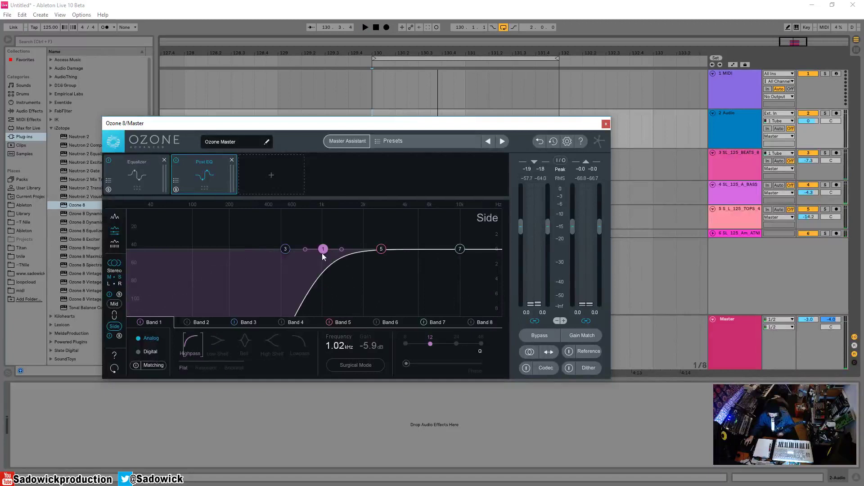
{"action": "left_click_drag", "start_coordinate": [322, 253], "coordinate": [288, 257]}
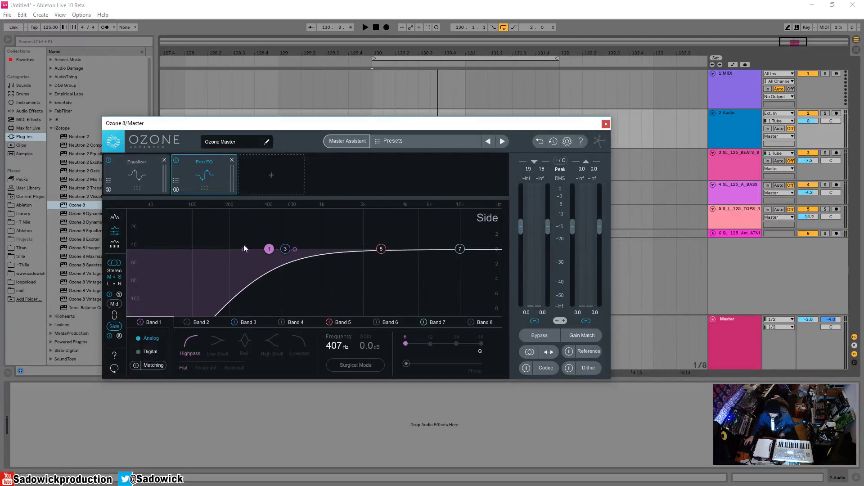
Audition the Side highpass while adjusting its frequency and slope around 555 Hz
{"action": "key", "text": "space"}
{"action": "left_click_drag", "start_coordinate": [268, 250], "coordinate": [283, 251]}
{"action": "key", "text": "space"}
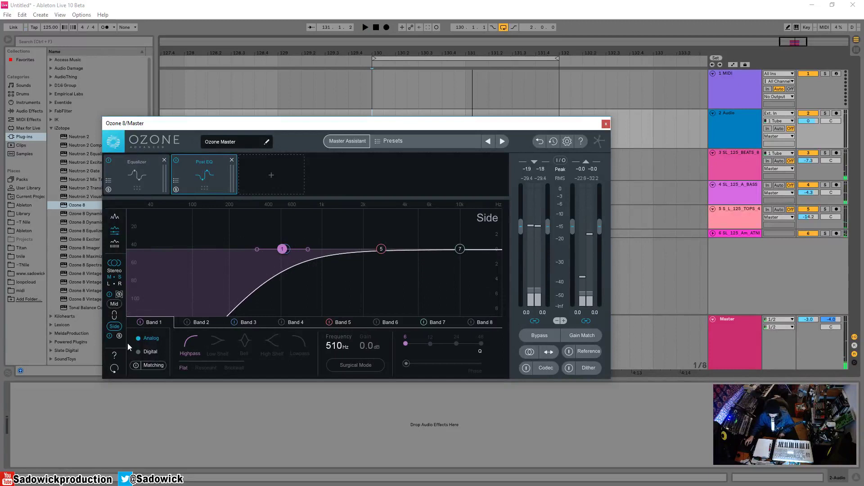
{"action": "key", "text": "space"}
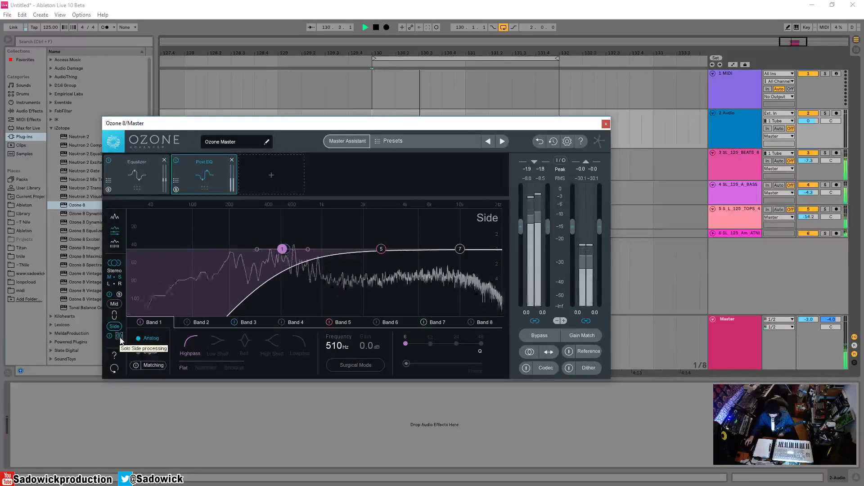
{"action": "key", "text": "space"}
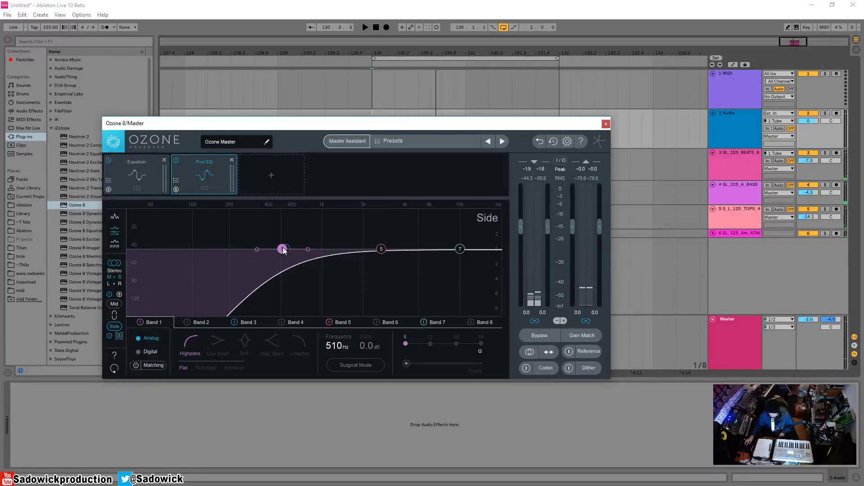
{"action": "key", "text": "space"}
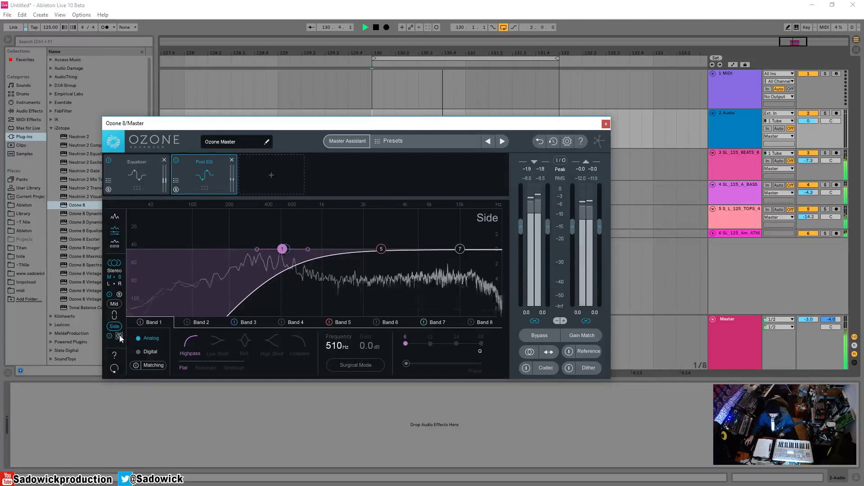
{"action": "left_click_drag", "start_coordinate": [280, 252], "coordinate": [251, 250]}
Add a broad Band 5 bell cut at 3.45 kHz and a +3.7 dB high shelf at 5.57 kHz
{"action": "scroll", "coordinate": [262, 250], "scroll_direction": "up", "scroll_amount": 1}
{"action": "left_click_drag", "start_coordinate": [381, 249], "coordinate": [396, 277]}
{"action": "scroll", "coordinate": [410, 280], "scroll_direction": "down", "scroll_amount": 3}
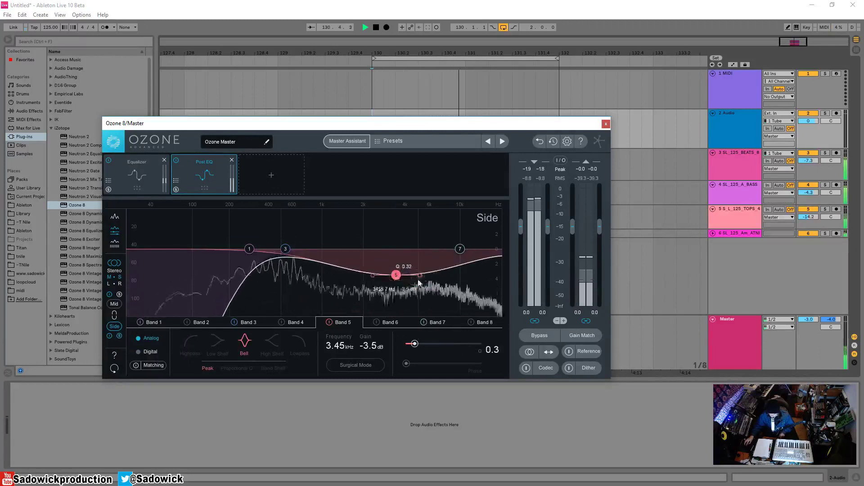
{"action": "scroll", "coordinate": [414, 283], "scroll_direction": "up", "scroll_amount": 2}
{"action": "left_click_drag", "start_coordinate": [459, 249], "coordinate": [426, 227]}
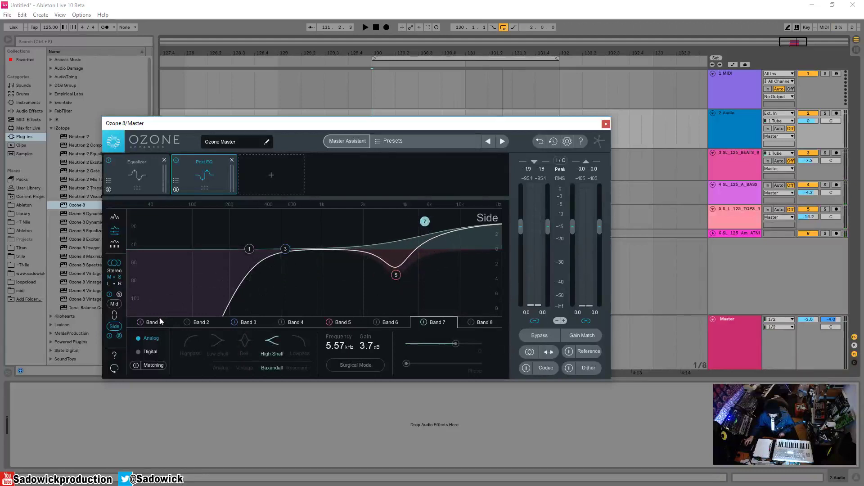
Switch to the Mid channel and raise its highpass to about 41 Hz during playback
{"action": "left_click", "coordinate": [116, 305]}
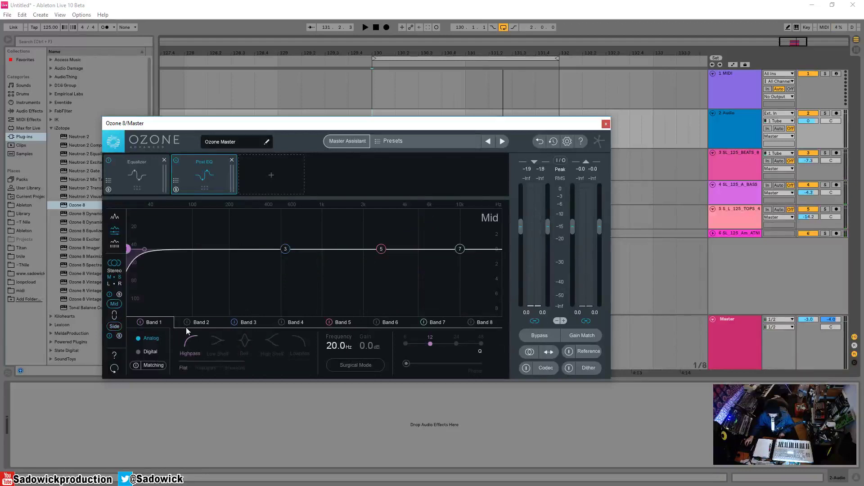
{"action": "key", "text": "space"}
{"action": "left_click_drag", "start_coordinate": [134, 256], "coordinate": [172, 265]}
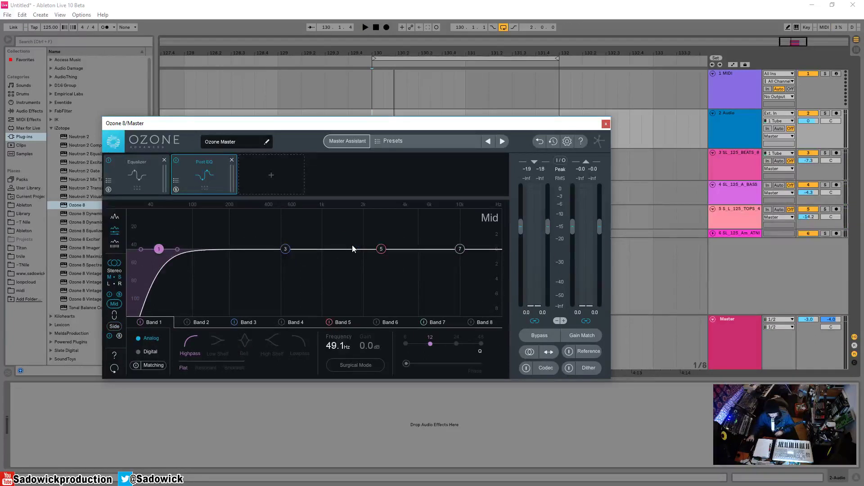
{"action": "key", "text": "space"}
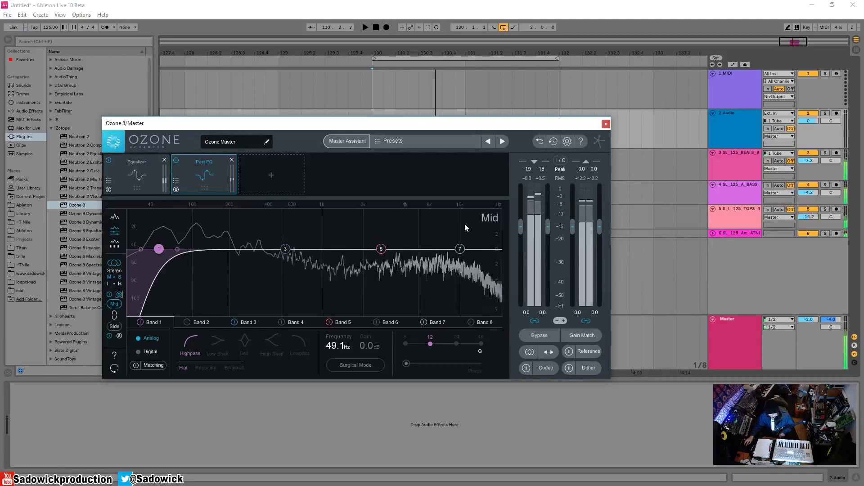
{"action": "key", "text": "space"}
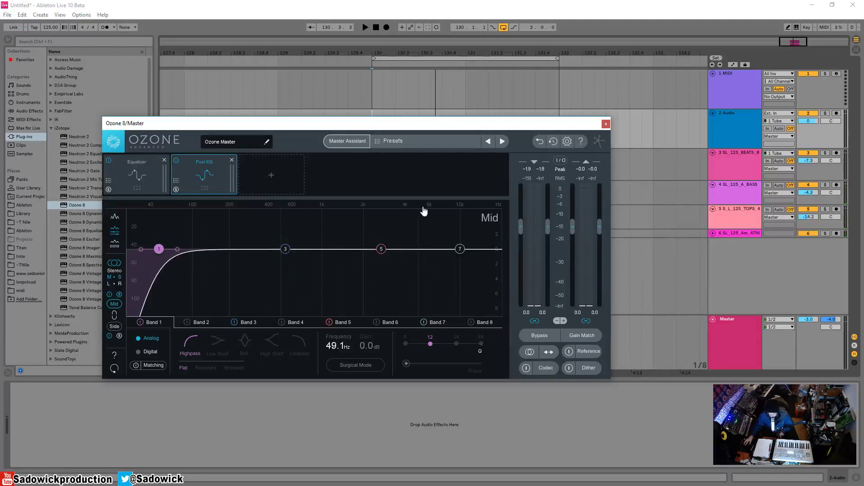
{"action": "key", "text": "space"}
Cut a narrow 319 Hz bell, dip Band 5 near 2.6 kHz, and lower the highpass to 26.6 Hz
{"action": "left_click_drag", "start_coordinate": [284, 249], "coordinate": [258, 288]}
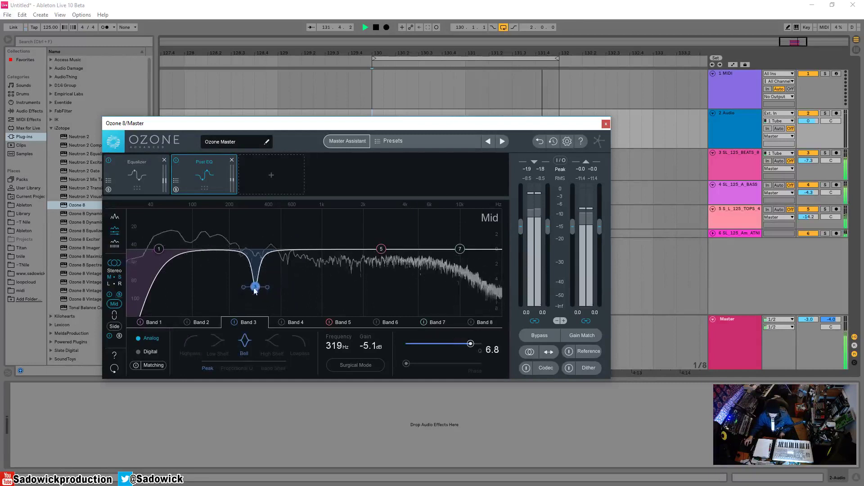
{"action": "mouse_move", "coordinate": [382, 249]}
{"action": "left_mouse_down"}
{"action": "mouse_move", "coordinate": [364, 268]}
{"action": "mouse_move", "coordinate": [402, 219]}
{"action": "mouse_move", "coordinate": [424, 223]}
{"action": "mouse_move", "coordinate": [401, 258]}
{"action": "mouse_move", "coordinate": [381, 260]}
{"action": "left_mouse_up"}
{"action": "scroll", "coordinate": [368, 268], "scroll_direction": "down", "scroll_amount": 5}
{"action": "scroll", "coordinate": [368, 267], "scroll_direction": "up", "scroll_amount": 3}
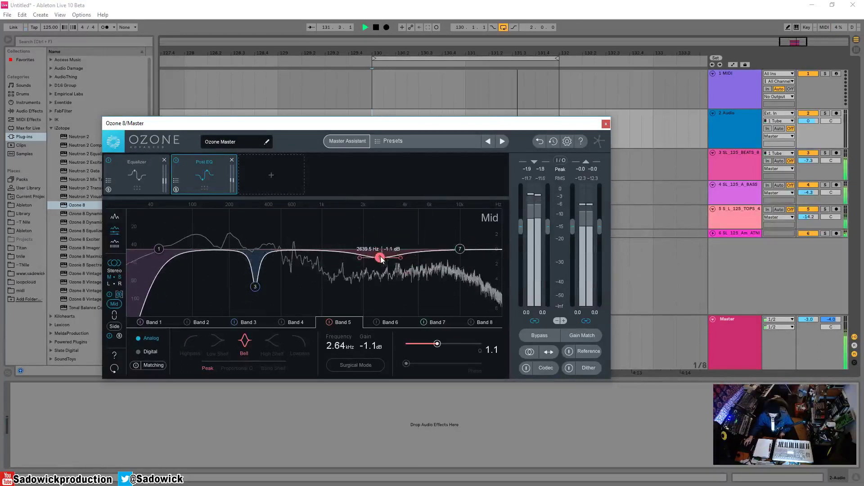
{"action": "key", "text": "space"}
{"action": "left_click_drag", "start_coordinate": [160, 248], "coordinate": [143, 251]}
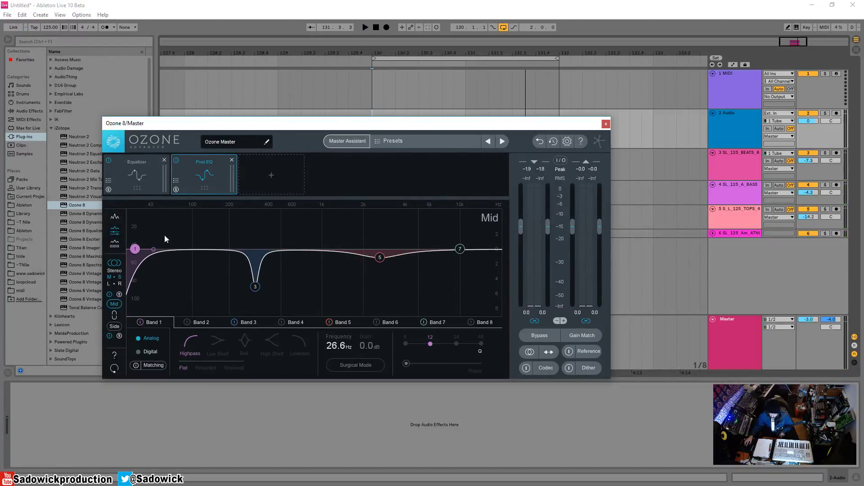
Compare the Equalizer and Post EQ curves, then A/B the processing with Bypass during playback
{"action": "left_click", "coordinate": [141, 173]}
{"action": "left_click", "coordinate": [204, 175]}
{"action": "key", "text": "space"}
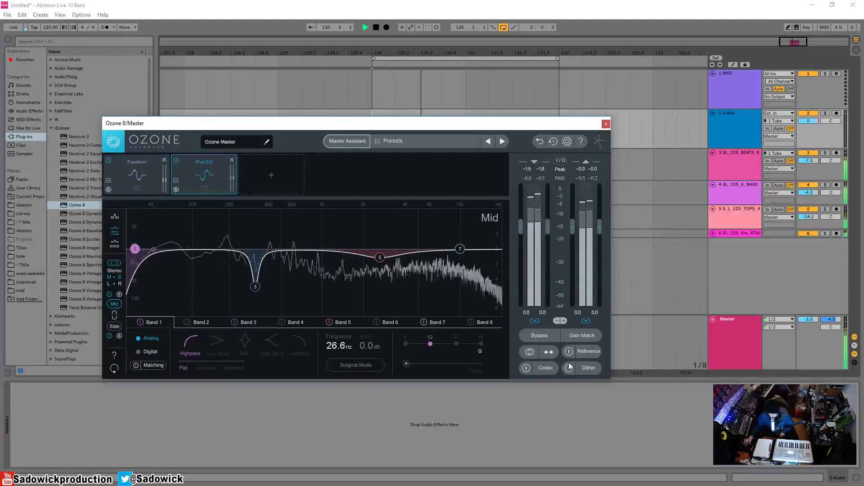
{"action": "left_click", "coordinate": [547, 334]}
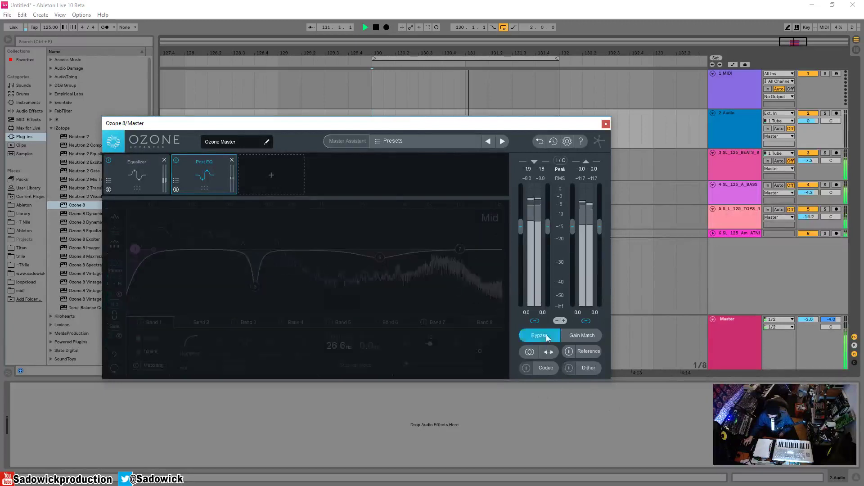
{"action": "left_click", "coordinate": [547, 337]}
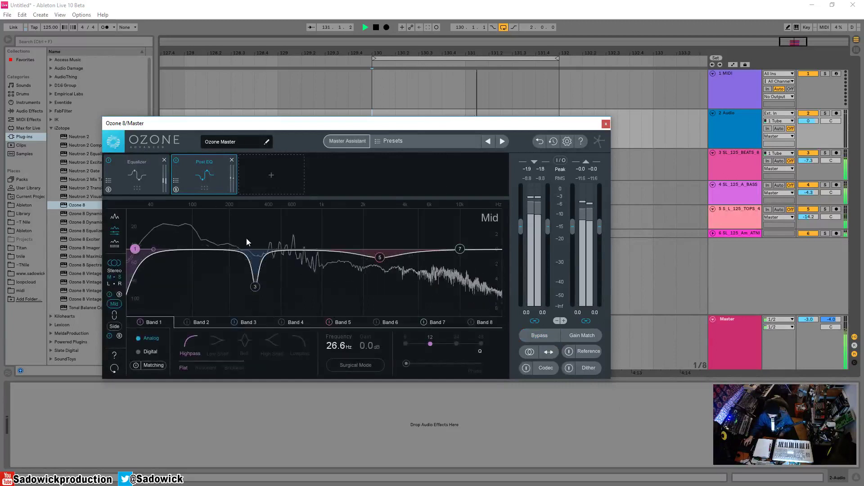
{"action": "key", "text": "space"}
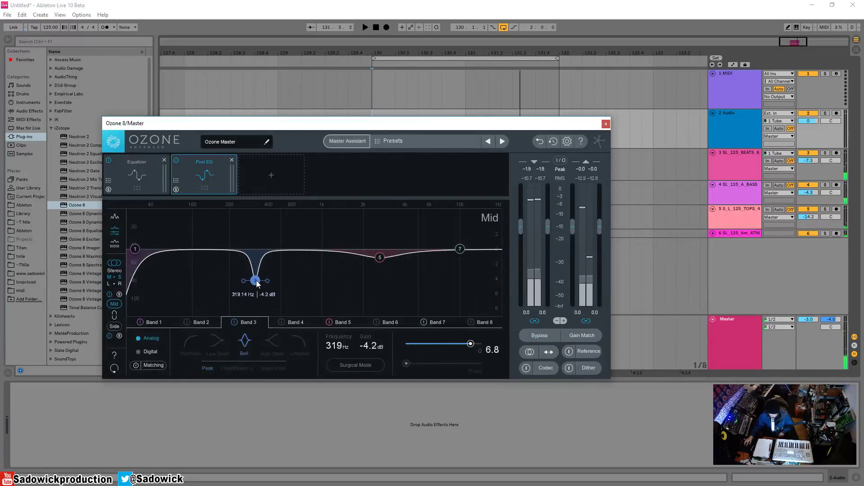
Set the Side channel highpass to 188 Hz and move the Band 5 bell to about 2.66 kHz
{"action": "left_click", "coordinate": [115, 326]}
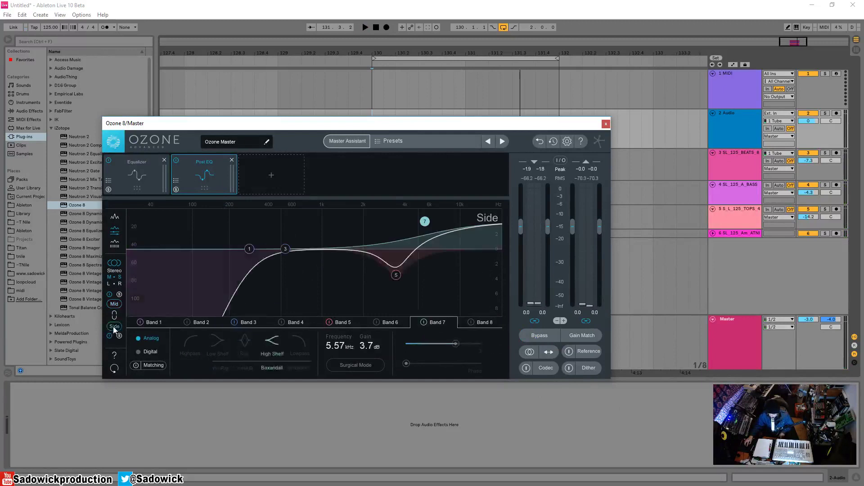
{"action": "key", "text": "space"}
{"action": "left_click", "coordinate": [228, 249]}
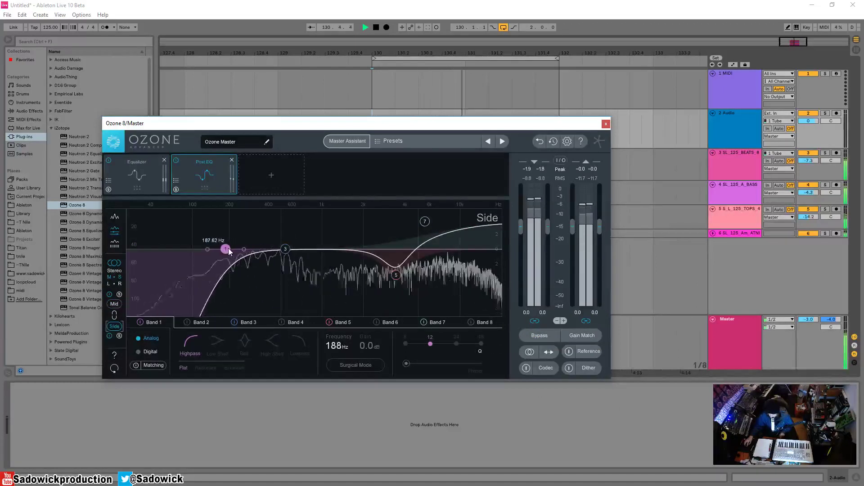
{"action": "left_click_drag", "start_coordinate": [396, 275], "coordinate": [378, 251]}
On the Mid channel, flatten the 2.6 kHz dip and ease the narrow cut to 279 Hz
{"action": "left_click", "coordinate": [114, 304]}
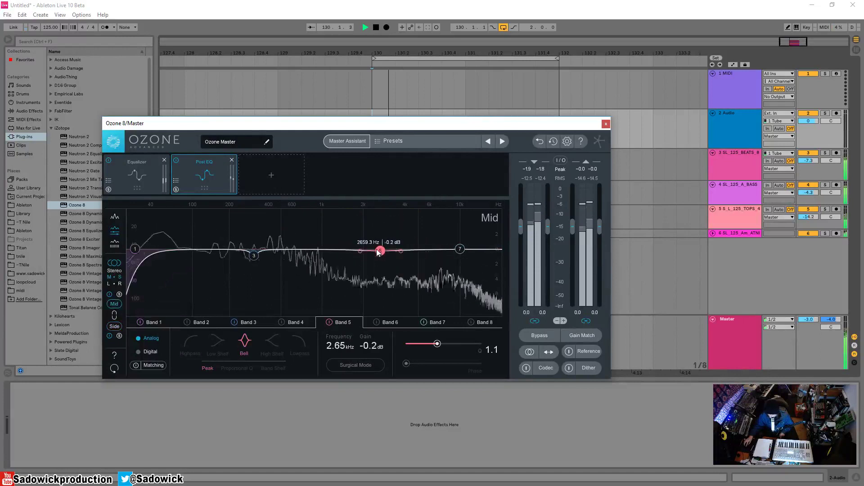
{"action": "mouse_move", "coordinate": [253, 255]}
{"action": "left_mouse_down"}
{"action": "mouse_move", "coordinate": [261, 225]}
{"action": "mouse_move", "coordinate": [200, 220]}
{"action": "mouse_move", "coordinate": [246, 250]}
{"action": "mouse_move", "coordinate": [249, 270]}
{"action": "left_mouse_up"}
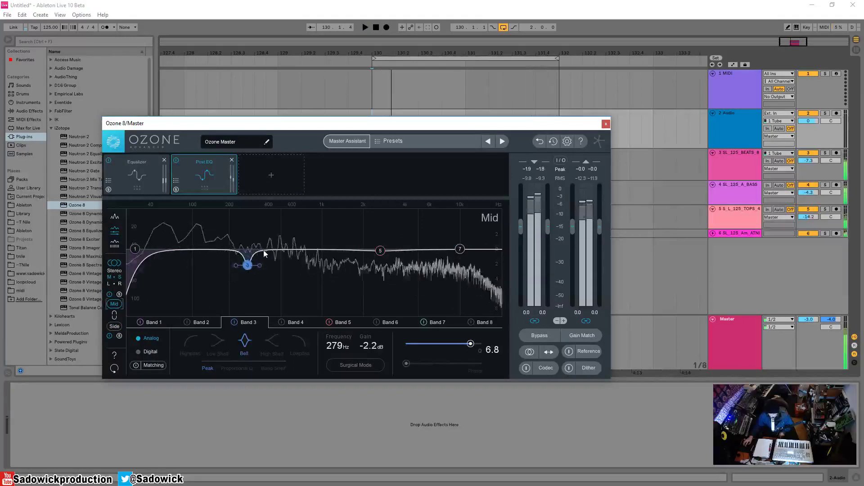
{"action": "key", "text": "space"}
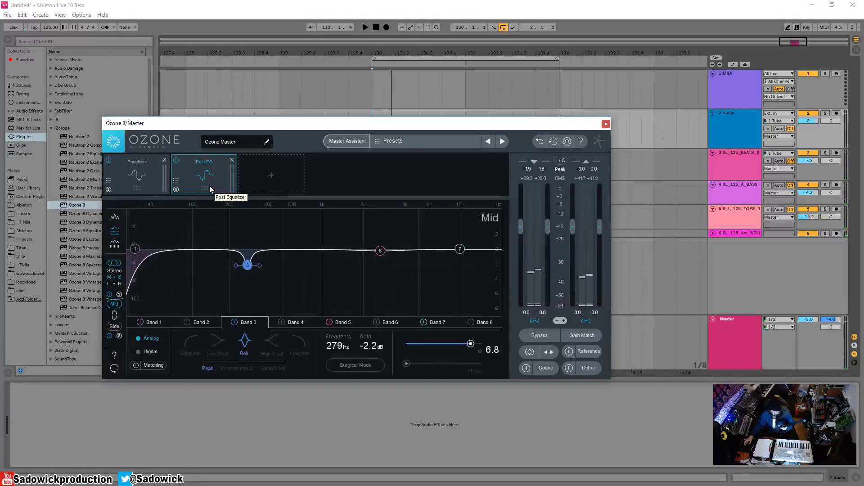